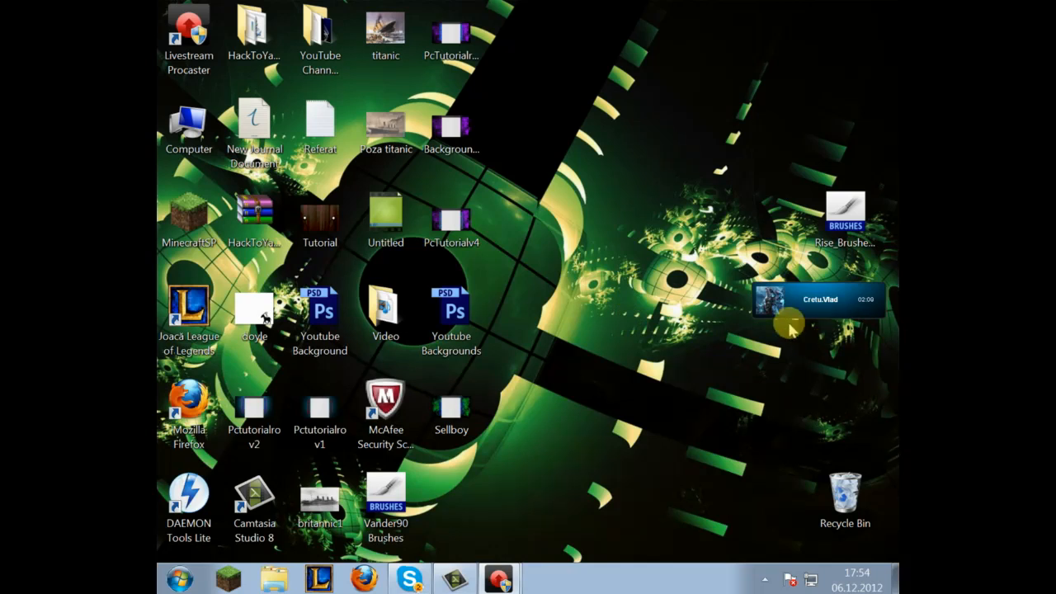
Switch to Camtasia Studio and import the Tutorial GIF image from the Desktop into the project
mouse_move(766, 304)
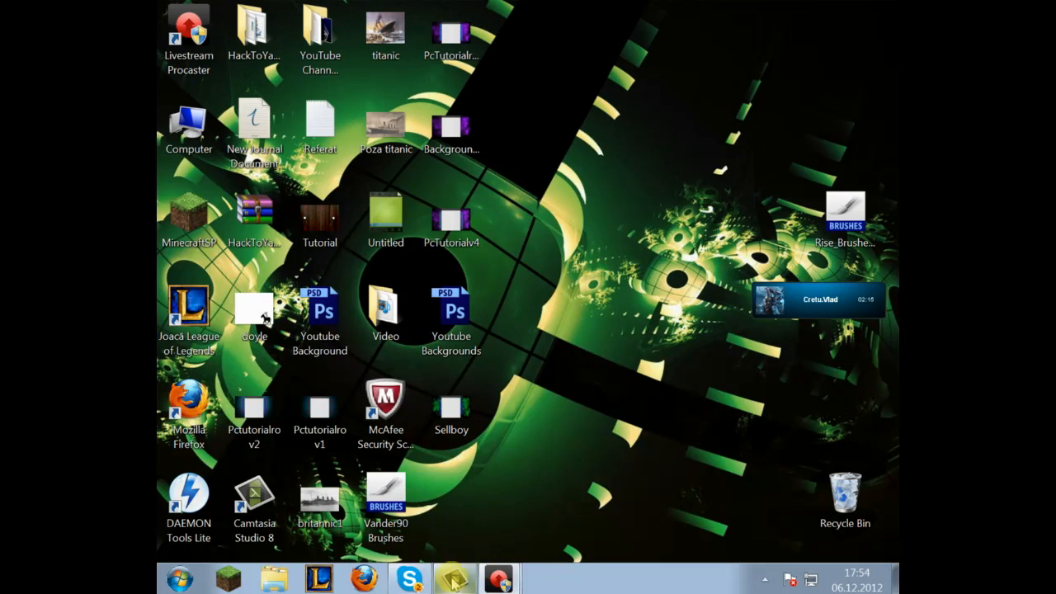
left_click(455, 579)
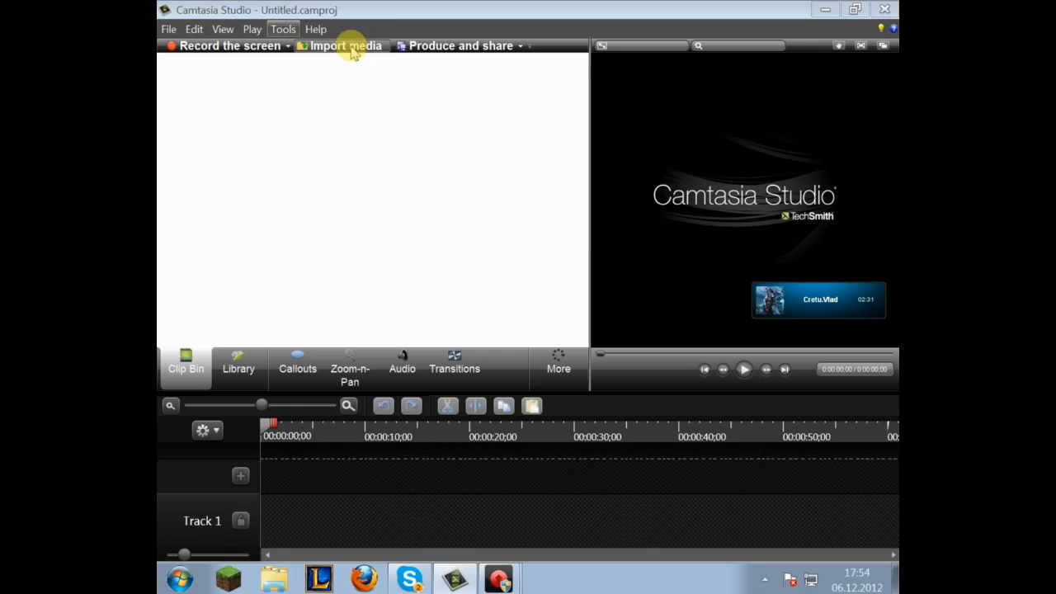
double_click(382, 85)
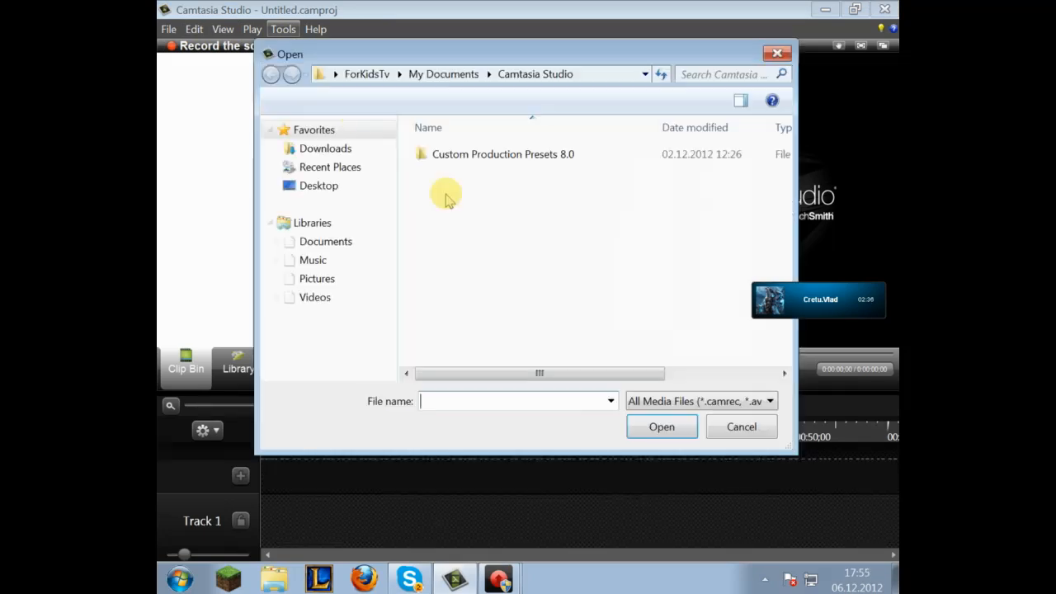
left_click(311, 186)
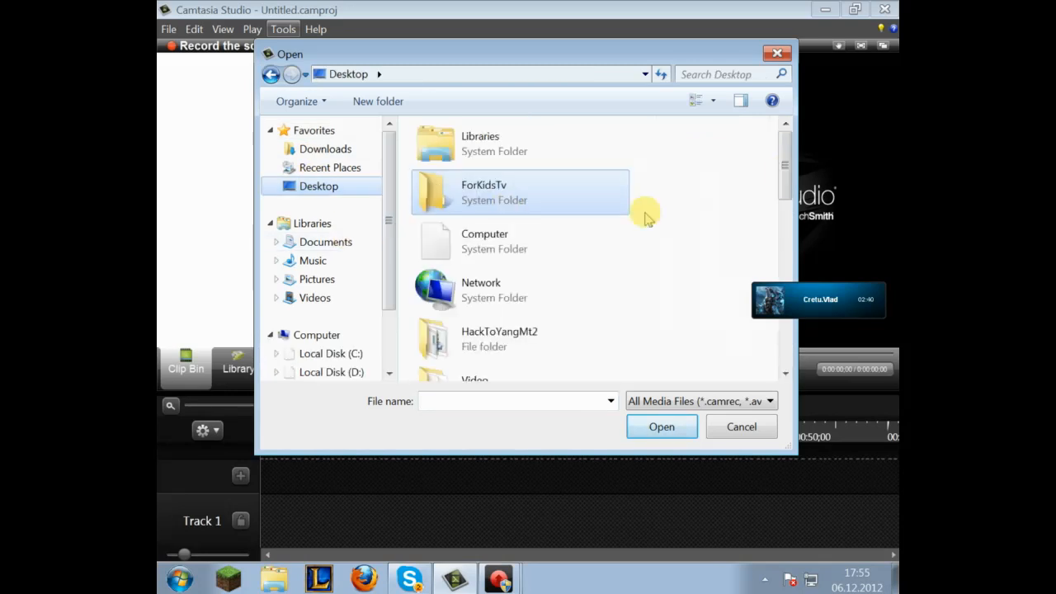
left_click_drag(789, 165, 737, 305)
left_click(495, 318)
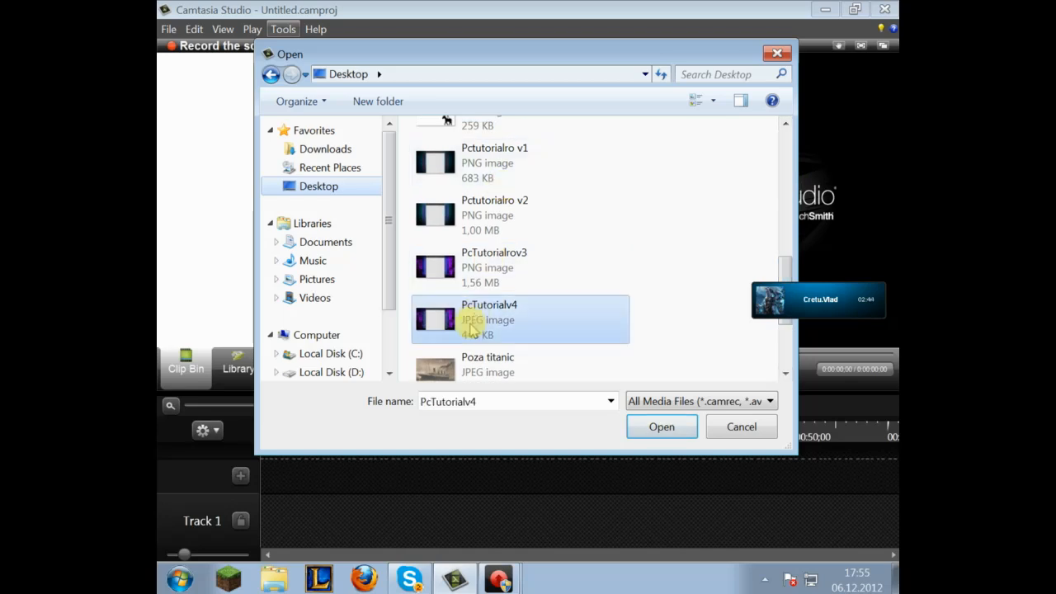
left_click(502, 367)
scroll(505, 362, "down", 2)
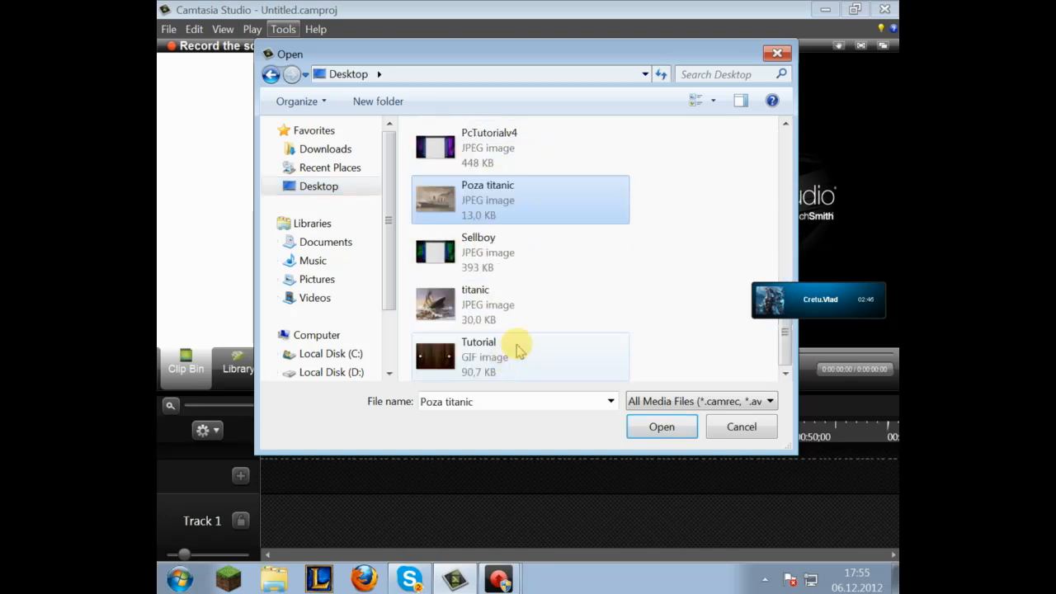
left_click(520, 354)
left_click(663, 428)
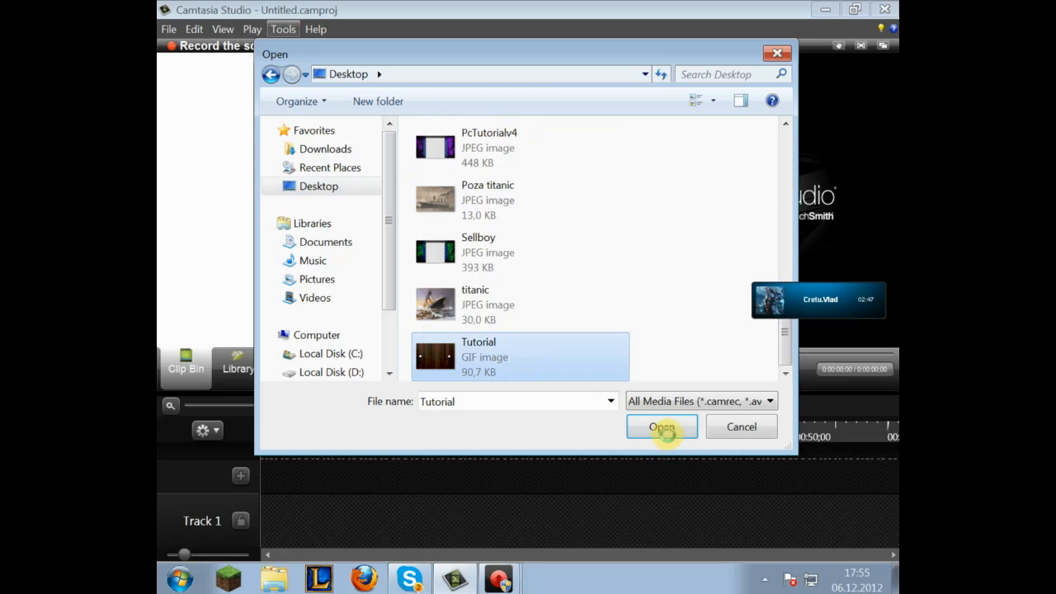
Add Tutorial.gif to Track 1 with the Automatic (up to 720p) editing dimensions and shift the clip a few seconds along the timeline
left_click(206, 128)
left_click_drag(207, 128, 343, 512)
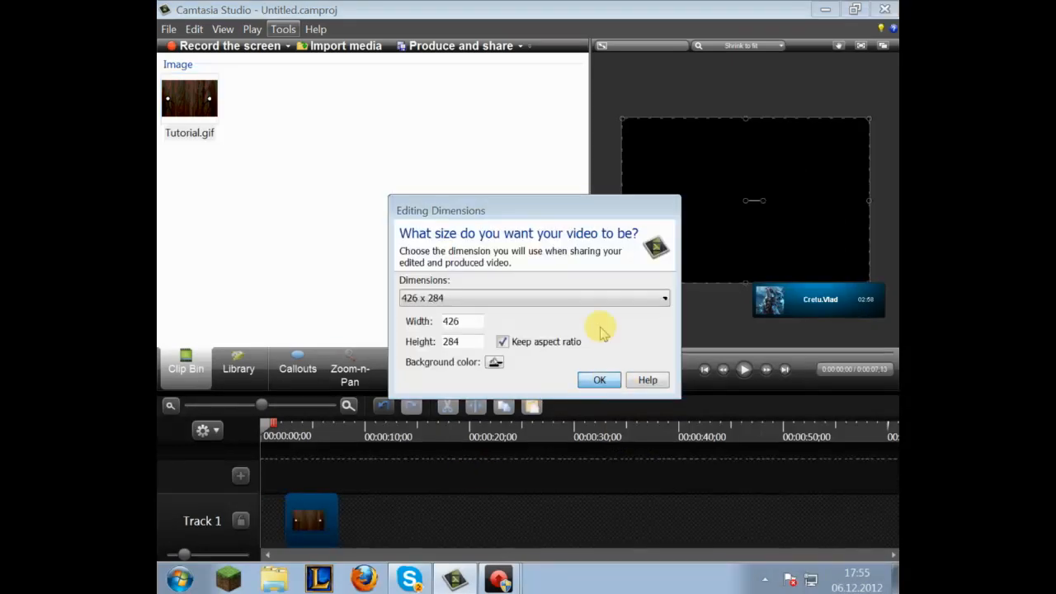
left_click(593, 302)
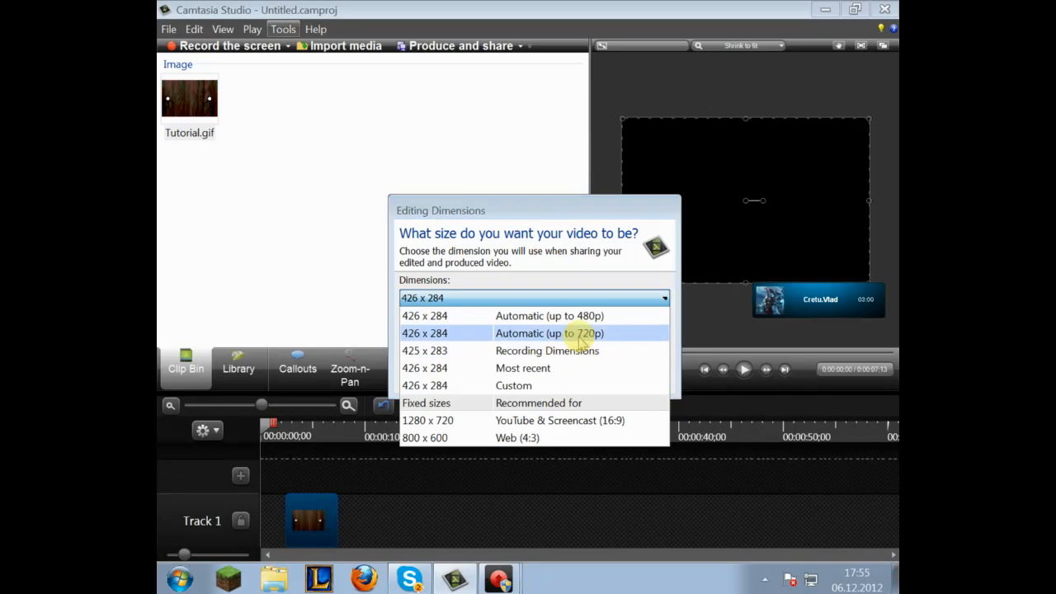
left_click(590, 334)
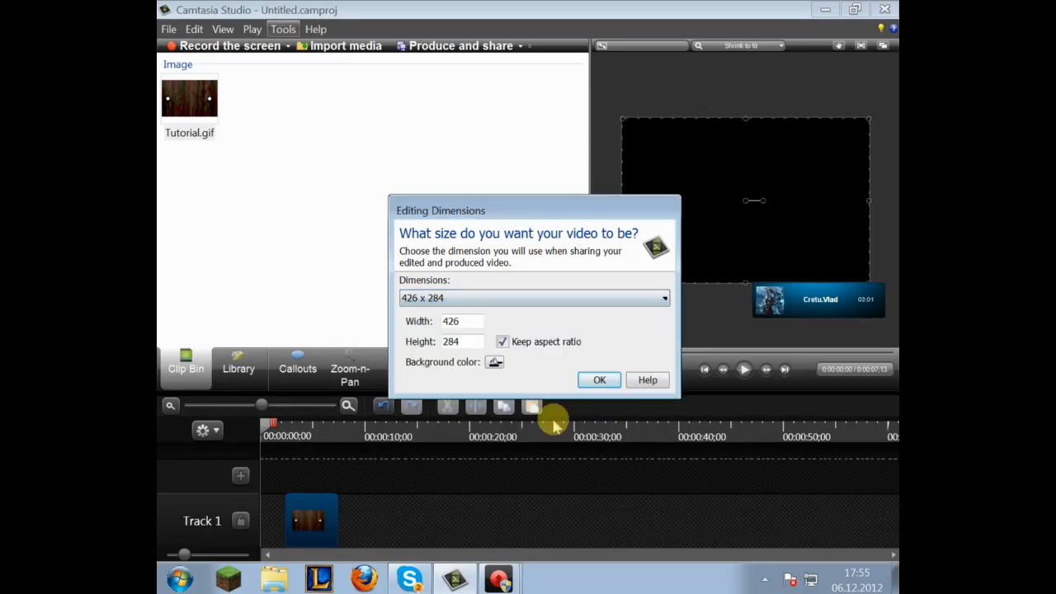
left_click(600, 379)
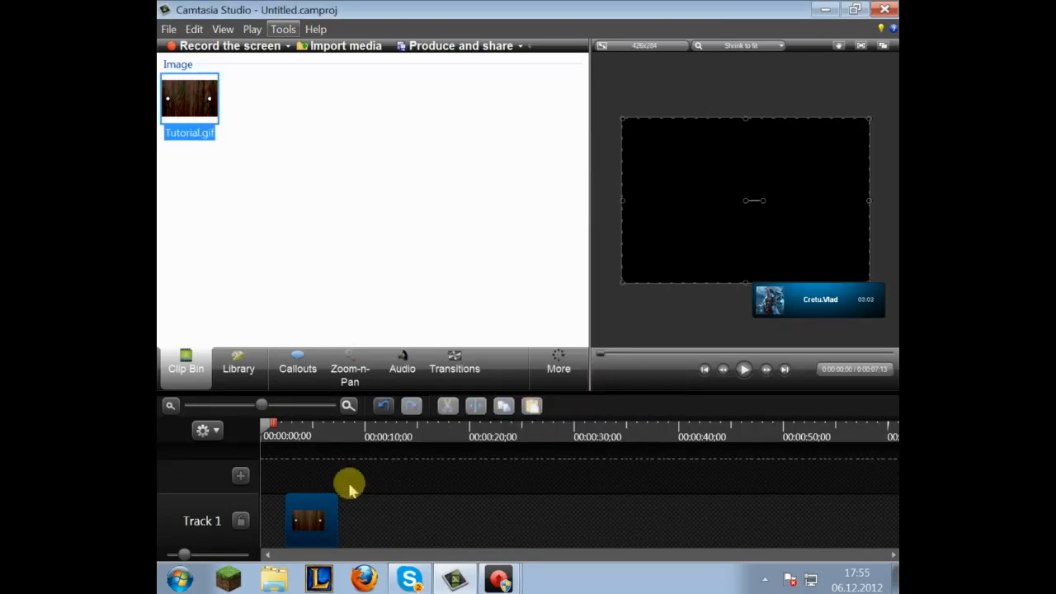
left_click_drag(288, 516, 338, 511)
Preview the Animated Title and Basic Title of the Main Event theme in the Library
left_click(254, 371)
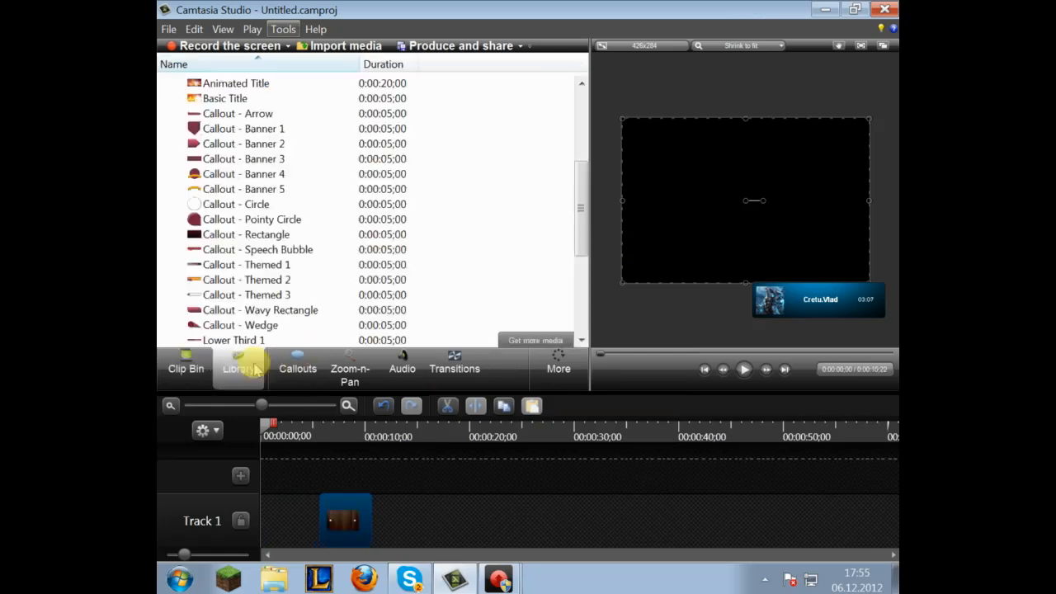
left_click_drag(577, 188, 563, 303)
double_click(278, 281)
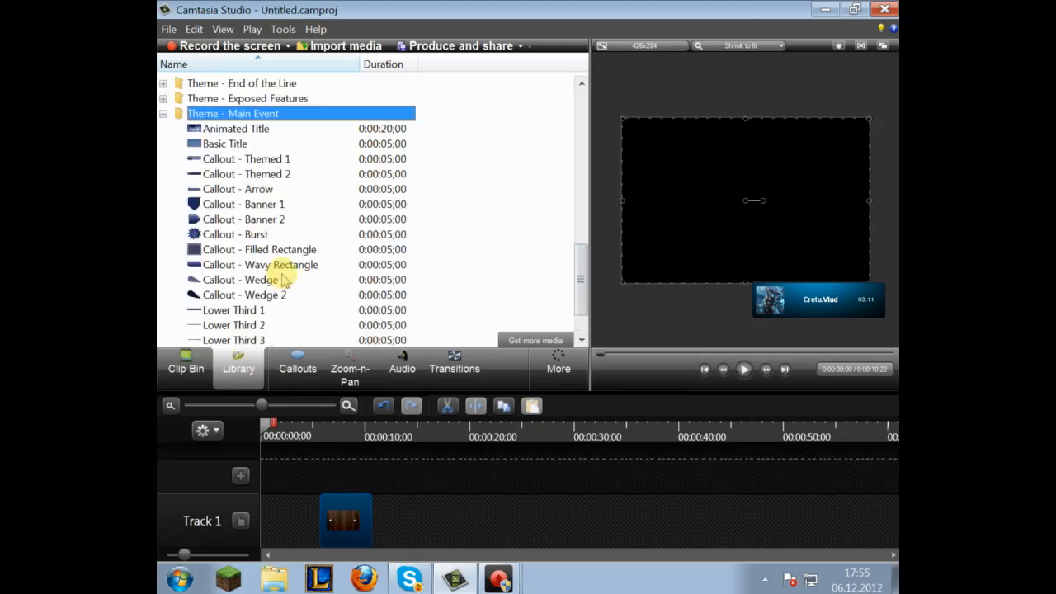
left_click(257, 131)
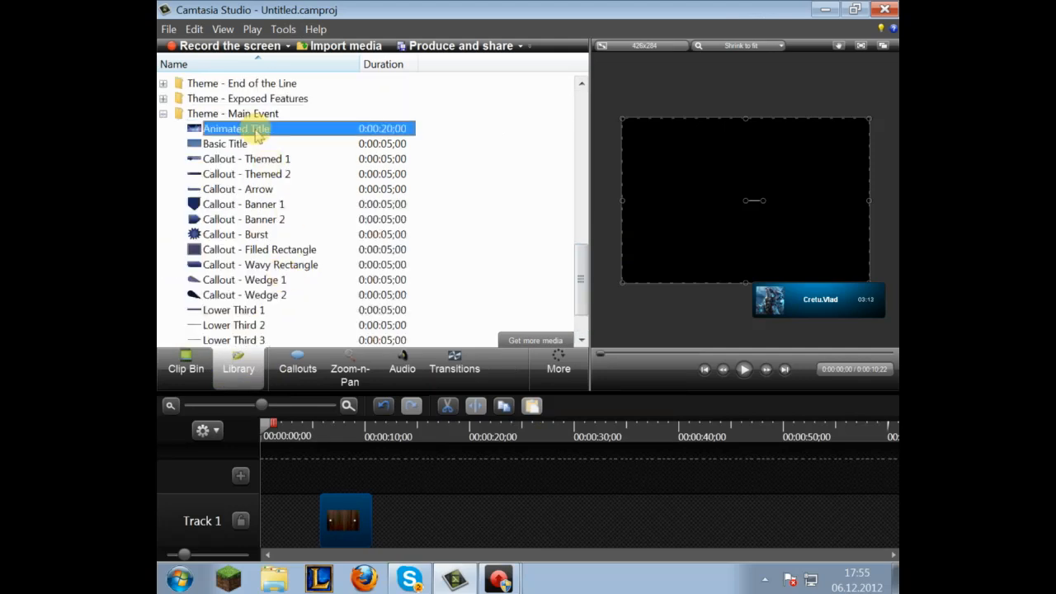
double_click(256, 131)
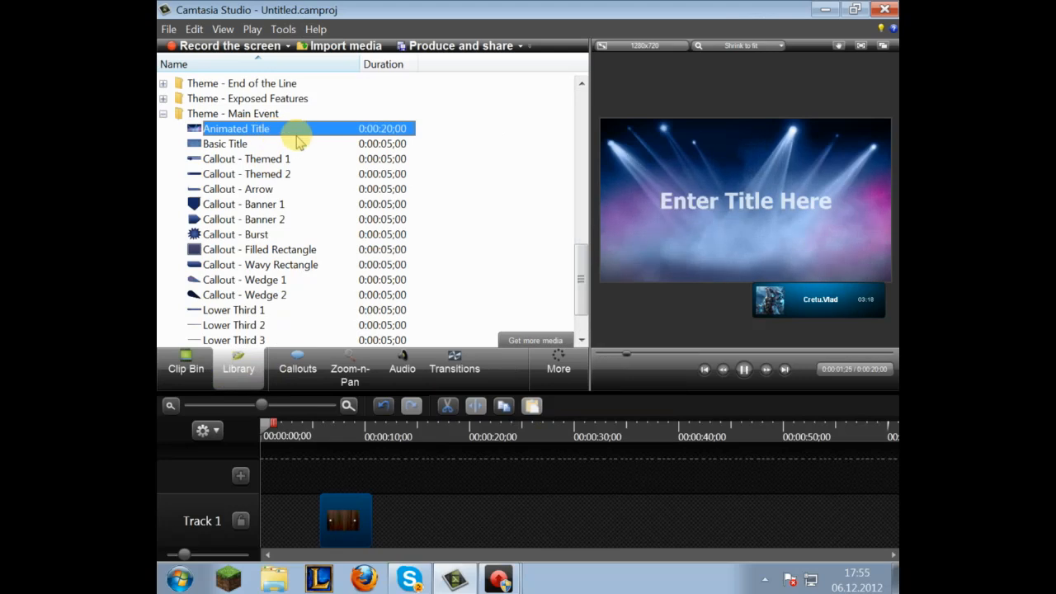
double_click(240, 145)
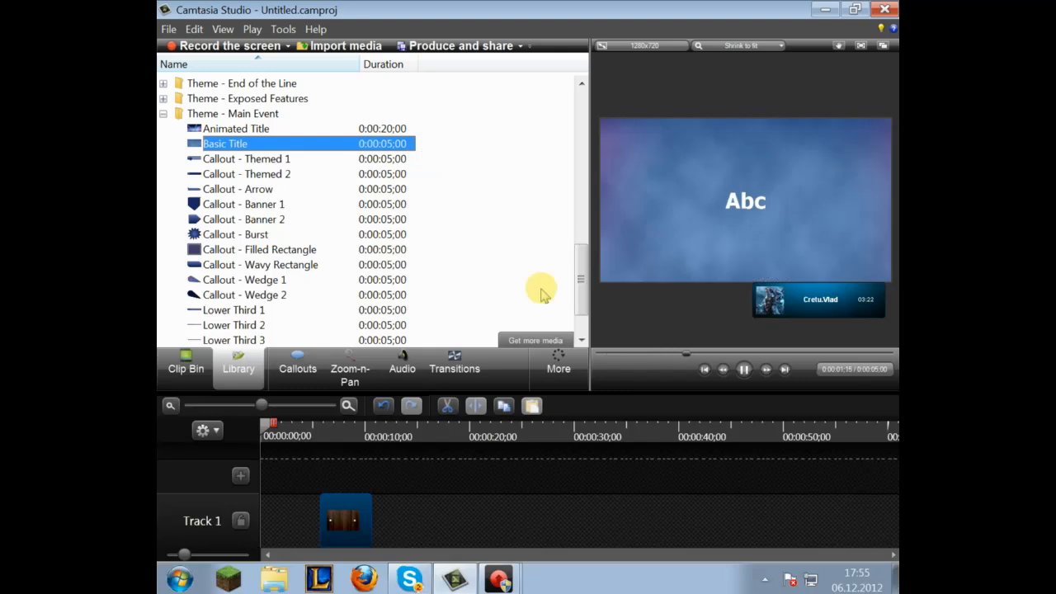
Preview the Animated Title clips of the Multiple Exits and Out of Sight themes in the Library
left_click_drag(577, 282, 514, 306)
double_click(252, 293)
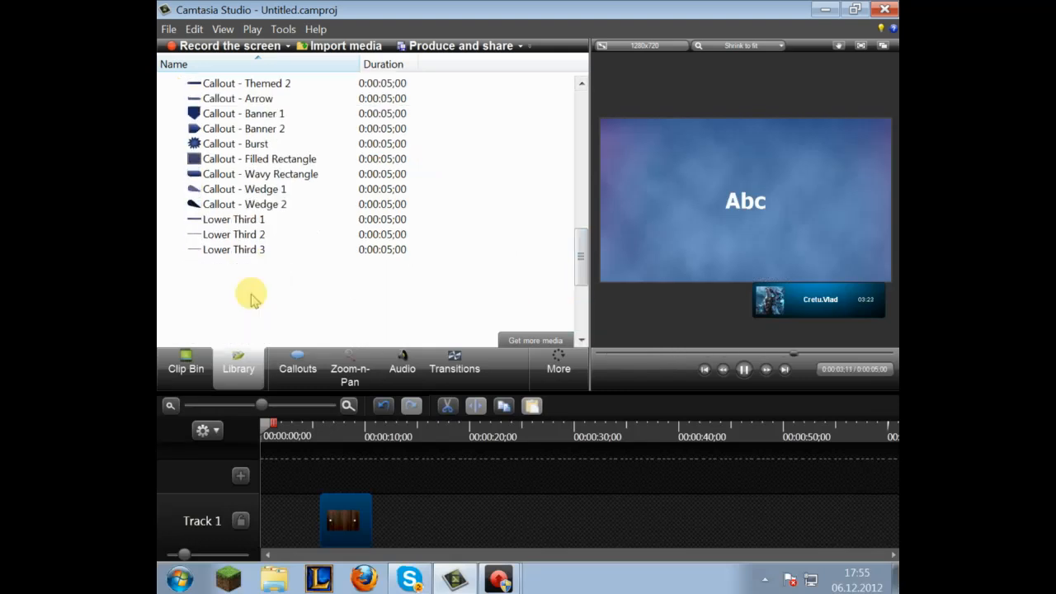
left_click(235, 145)
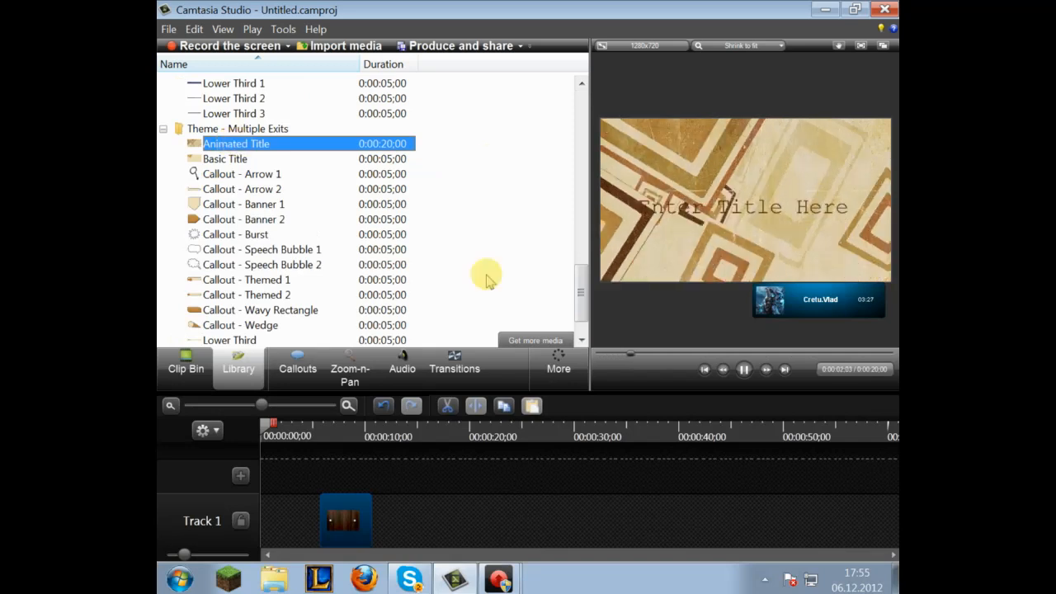
scroll(280, 322, "down", 1)
double_click(279, 311)
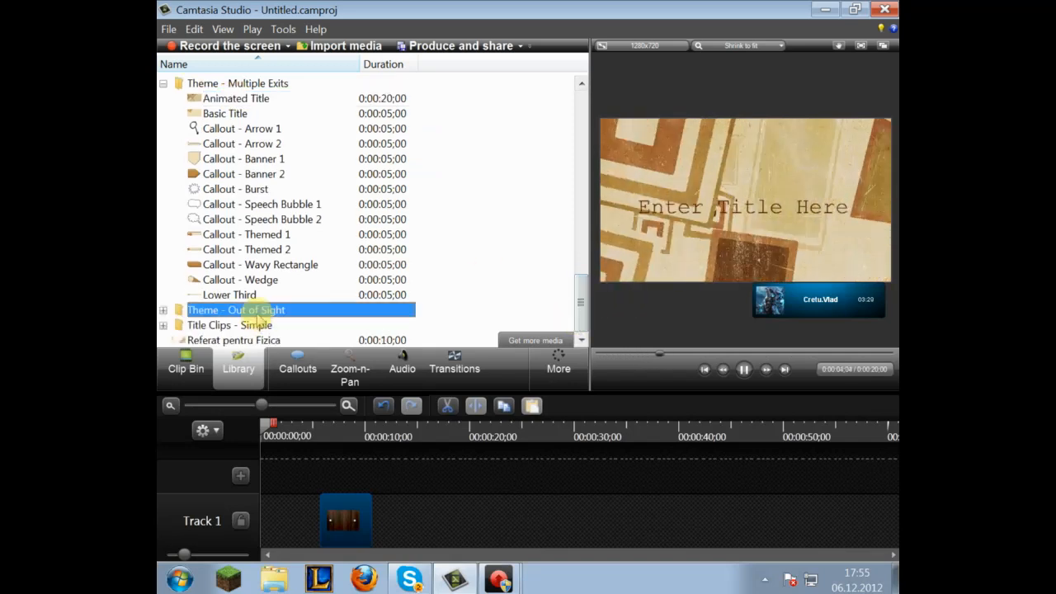
left_click(242, 99)
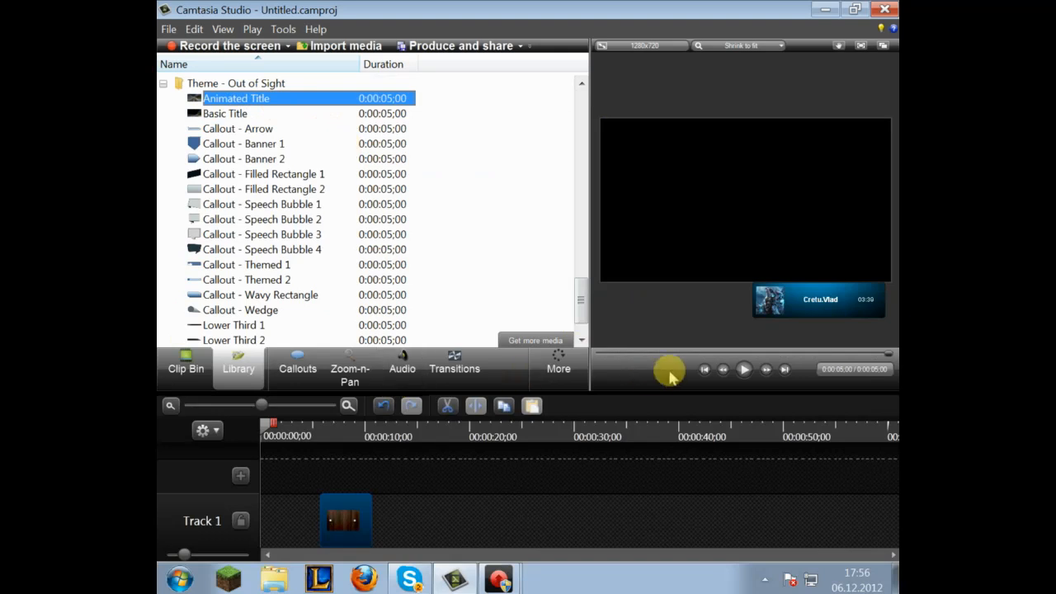
Place the Out of Sight Animated Title at the start of Track 1 and butt the Tutorial image clip directly against its end
left_click_drag(249, 95, 265, 521)
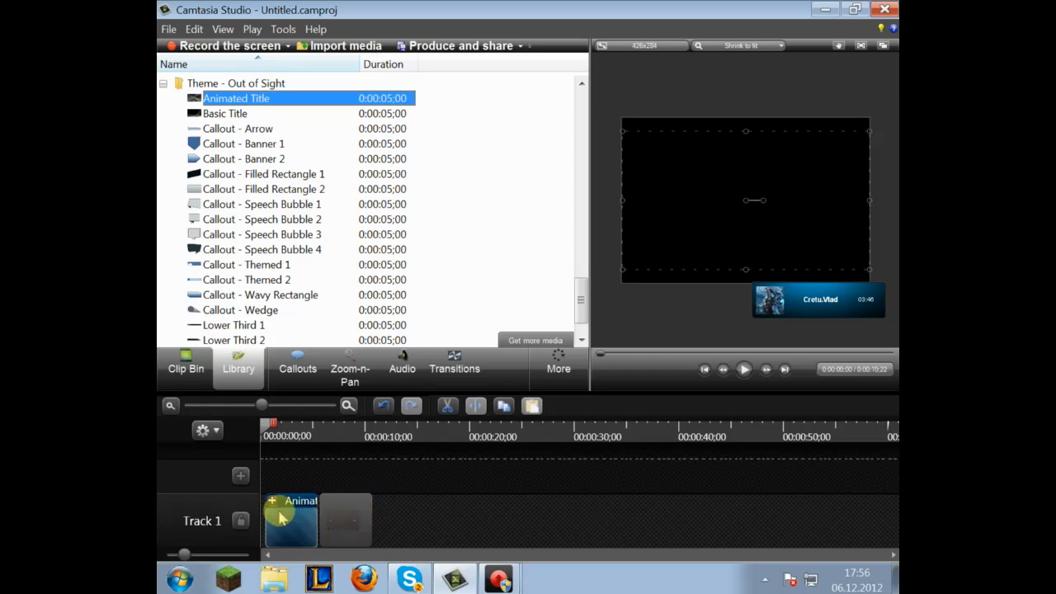
left_click_drag(279, 513, 271, 513)
left_click_drag(336, 515, 320, 513)
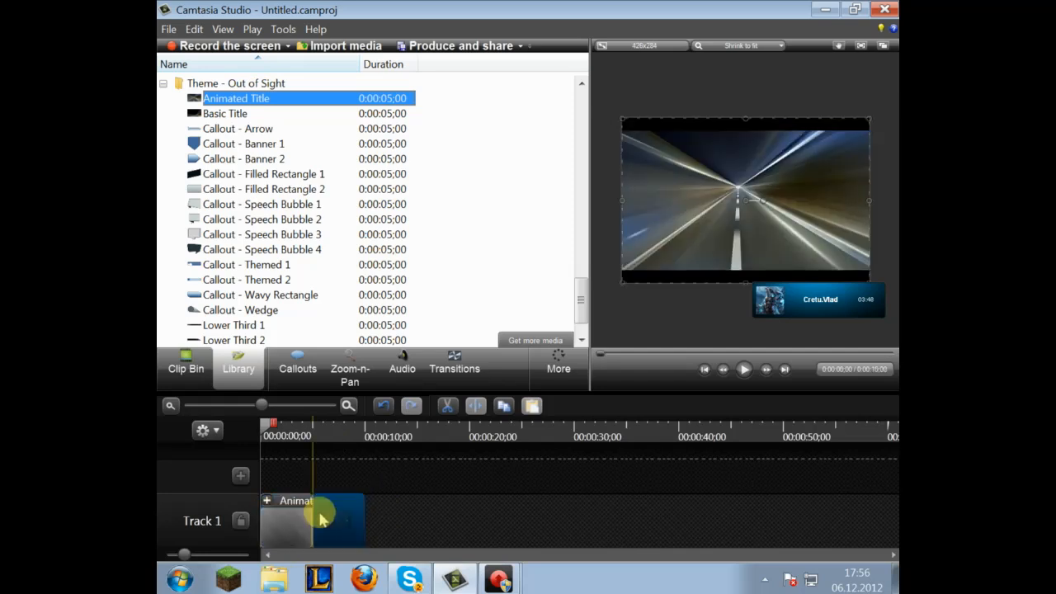
Play the animated title until its text appears and replace "Enter Title Here" with "Tutorial"
left_click(277, 525)
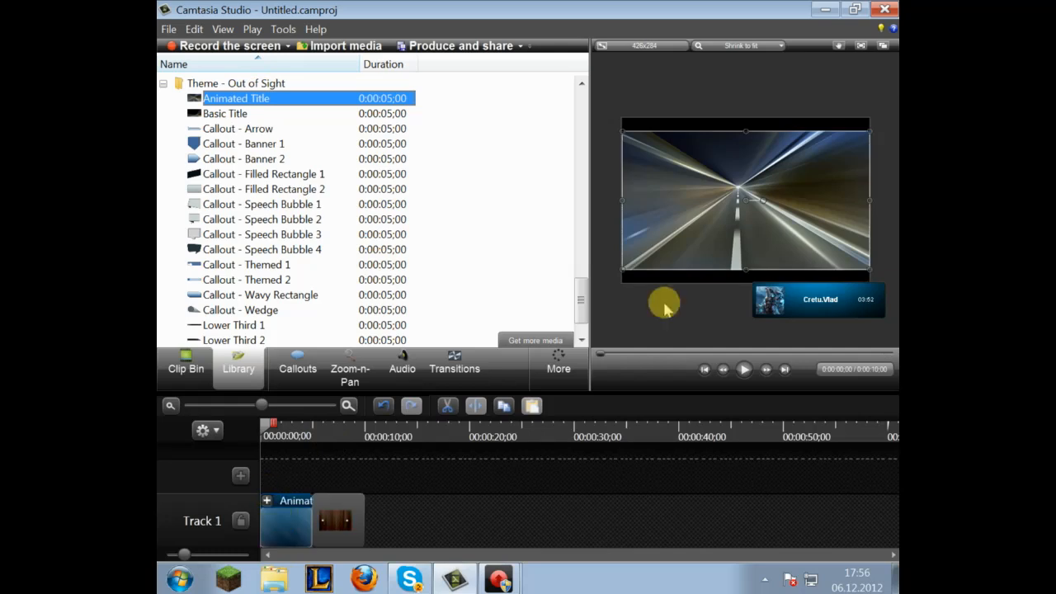
left_click(744, 370)
left_click(641, 148)
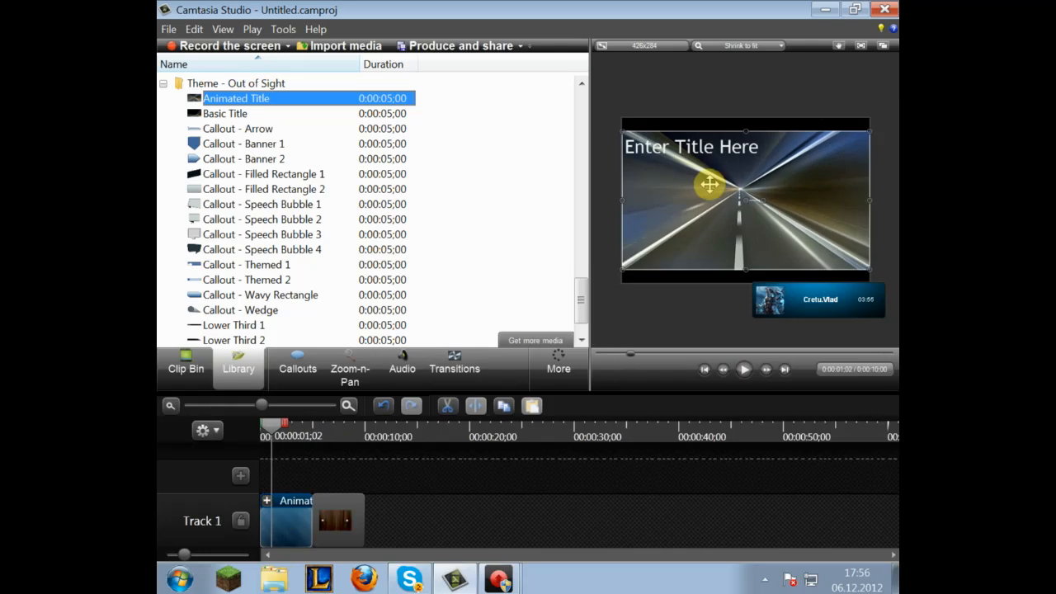
double_click(691, 147)
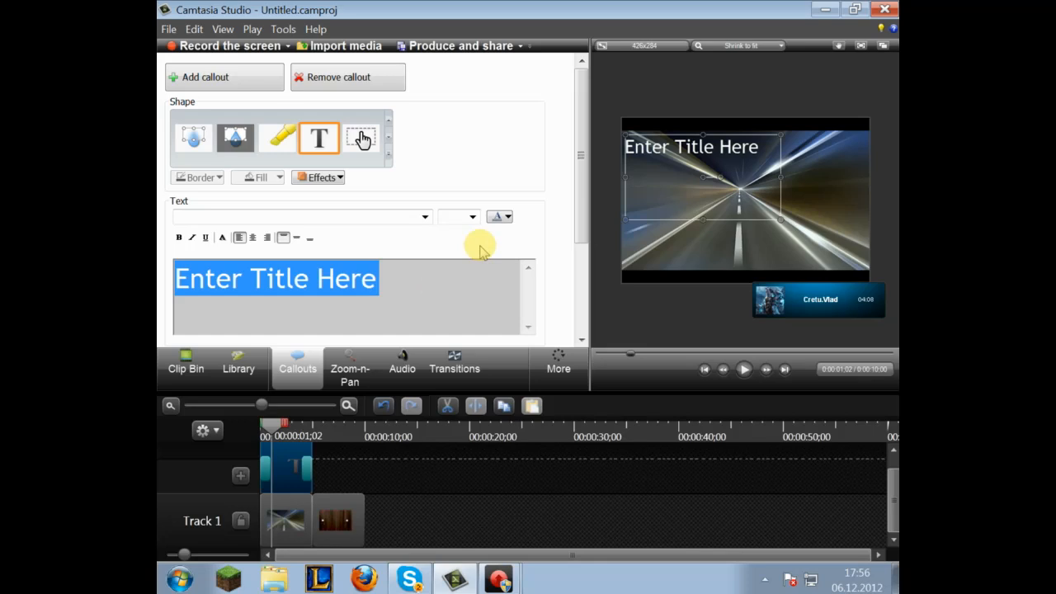
type("Tutorial")
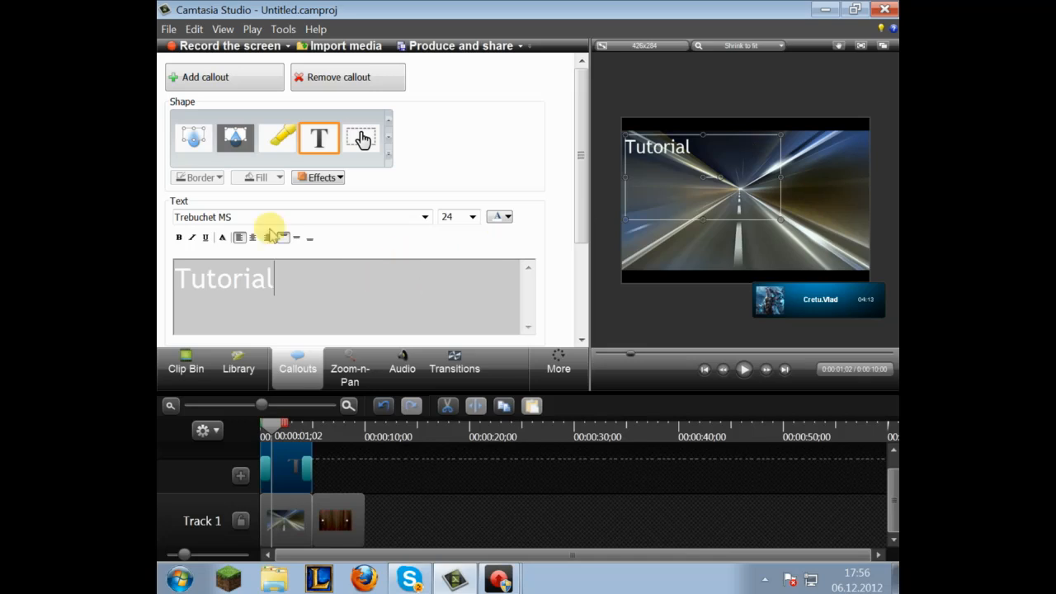
Browse the available fonts for the title callout and choose DaunPenh
left_click(423, 217)
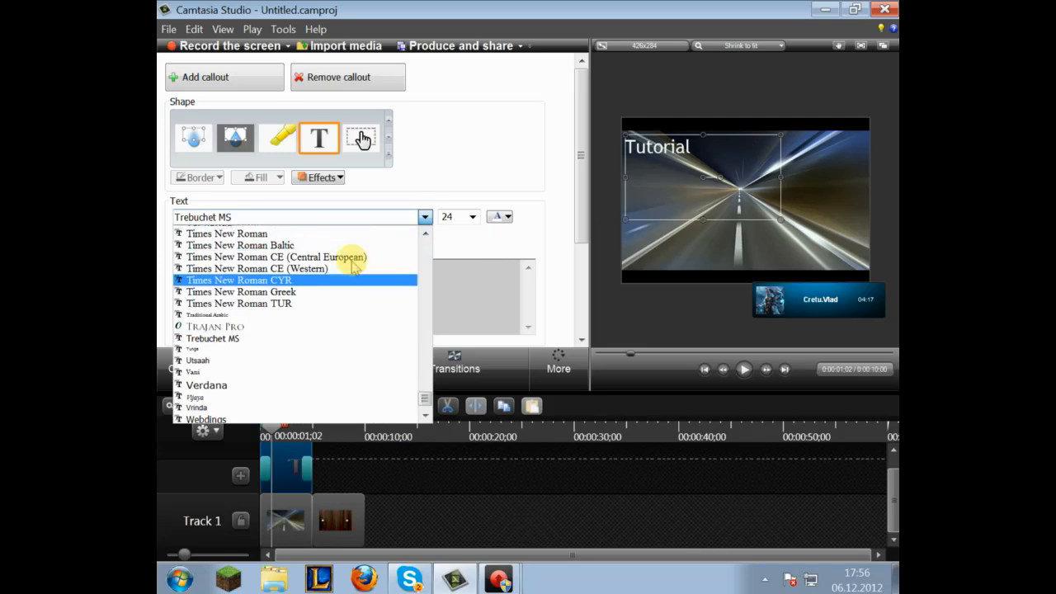
scroll(388, 342, "up", 2)
scroll(390, 346, "up", 5)
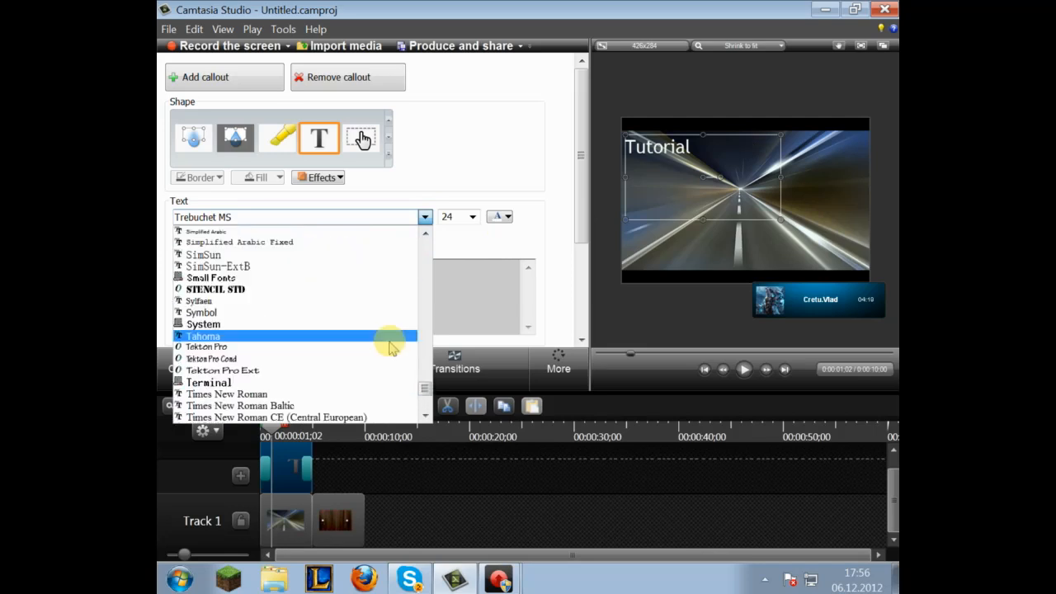
scroll(379, 341, "up", 4)
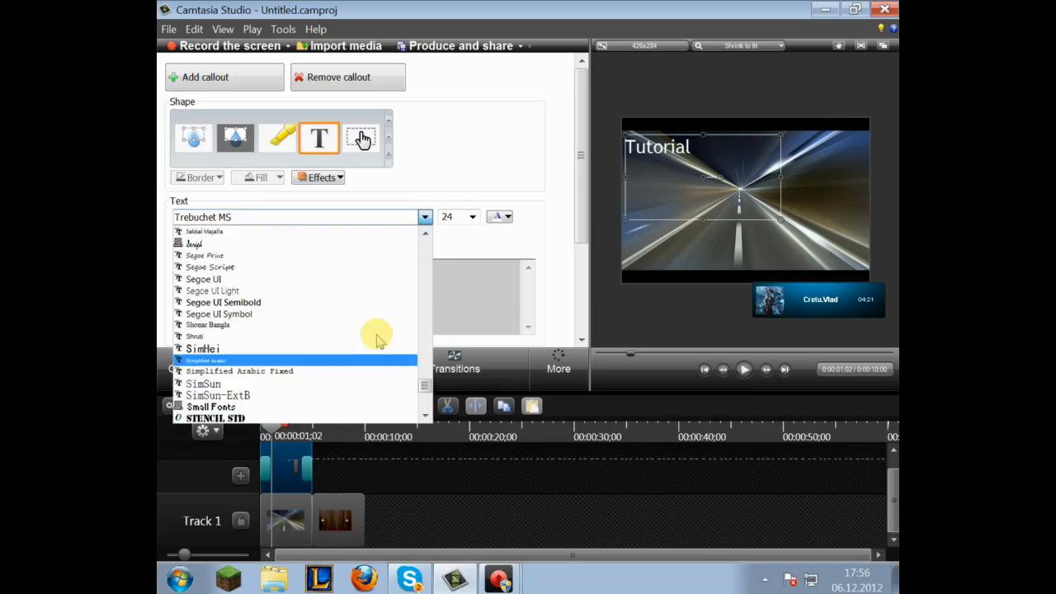
scroll(272, 310, "up", 5)
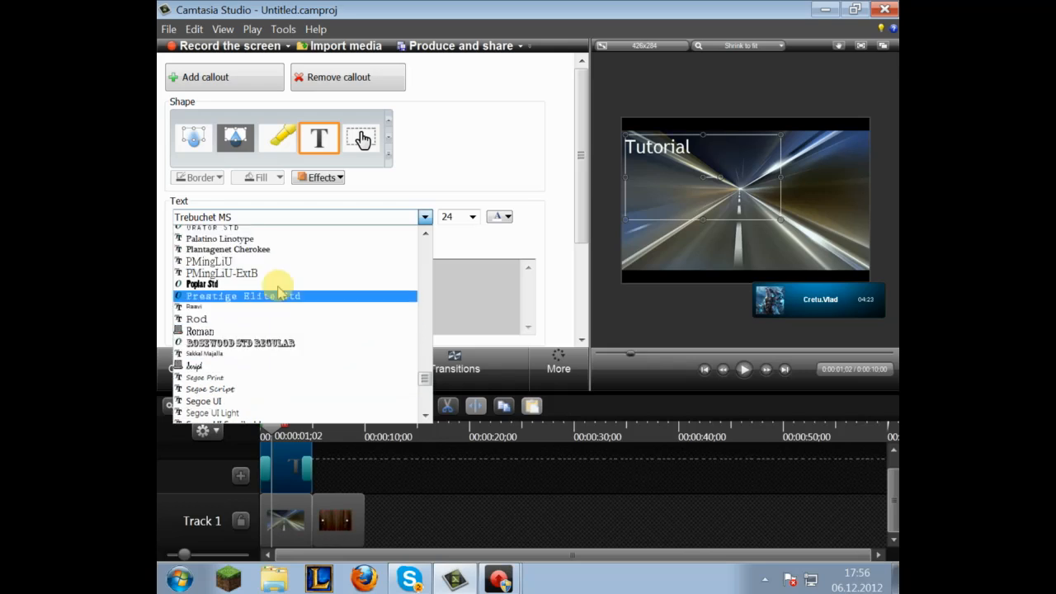
scroll(276, 293, "up", 8)
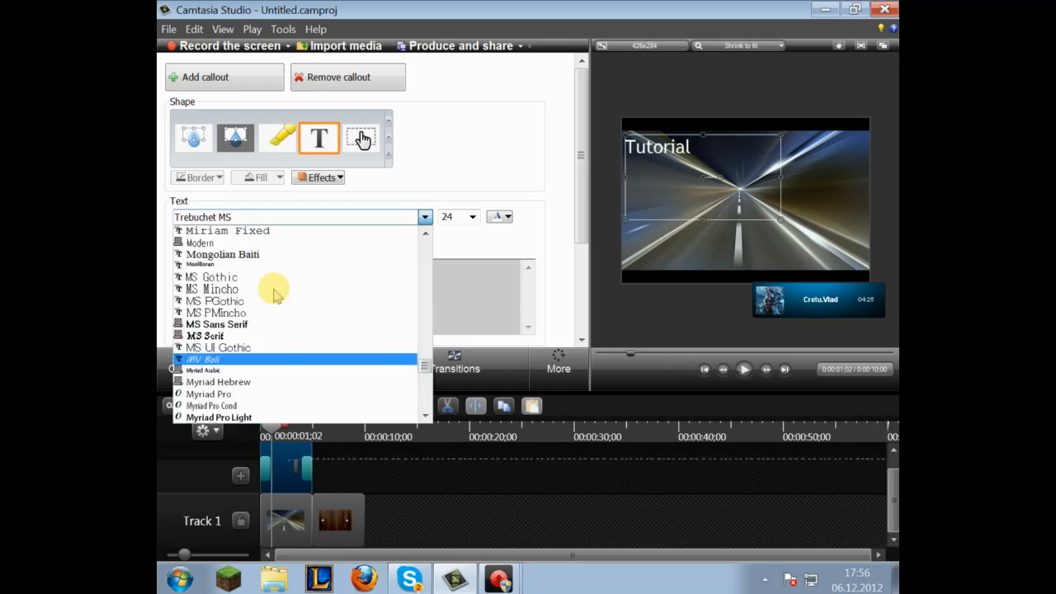
scroll(282, 293, "up", 5)
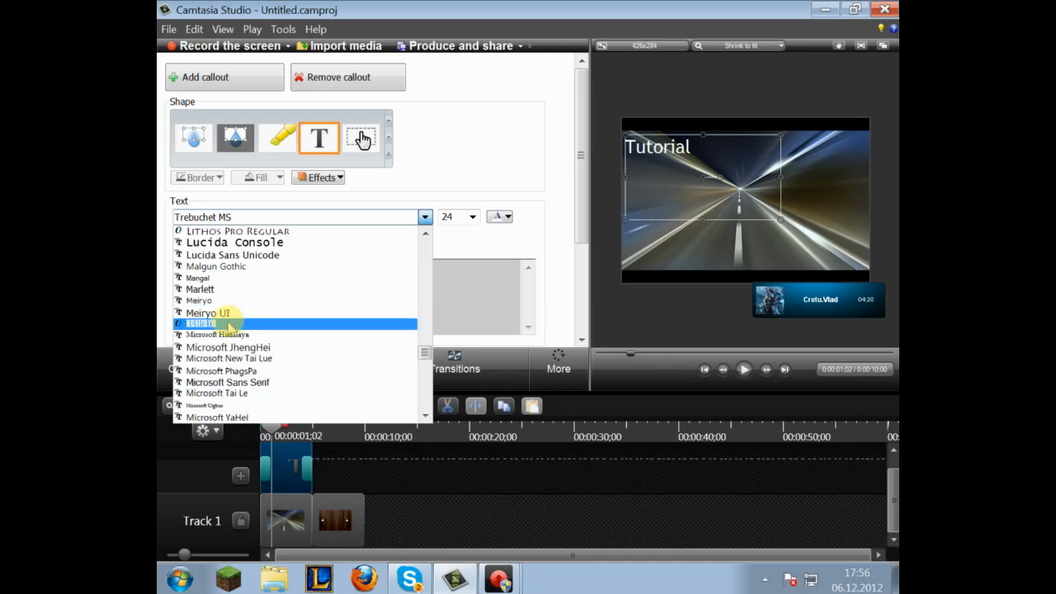
scroll(233, 325, "up", 3)
scroll(248, 318, "up", 3)
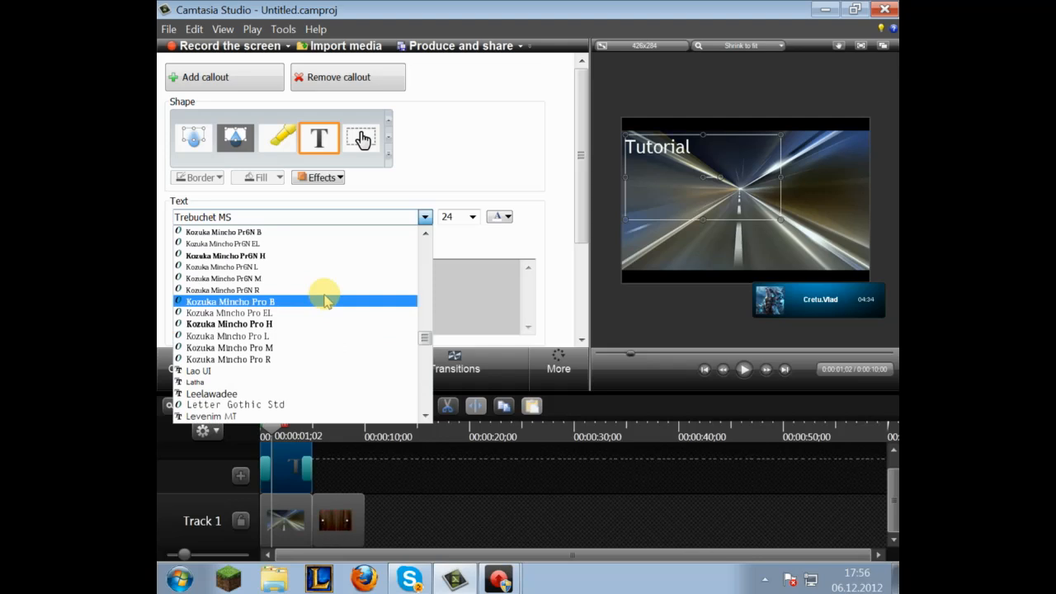
scroll(429, 320, "up", 6)
scroll(399, 322, "up", 6)
scroll(388, 319, "up", 6)
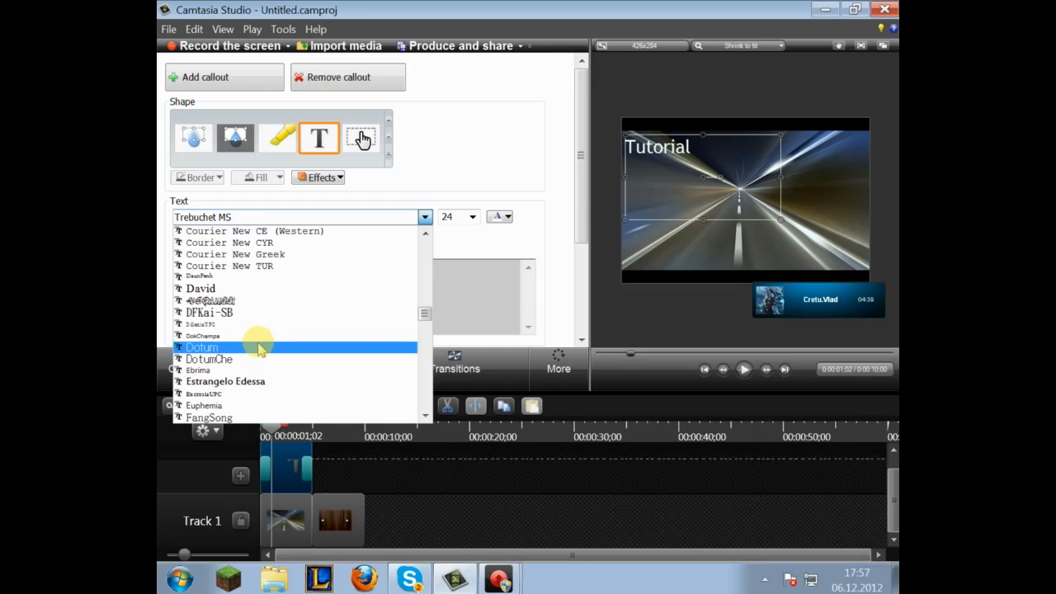
left_click(208, 300)
Change the font of the "Tutorial" title text to Degrassi
left_click_drag(303, 279, 165, 264)
left_click(260, 217)
scroll(247, 221, "up", 15)
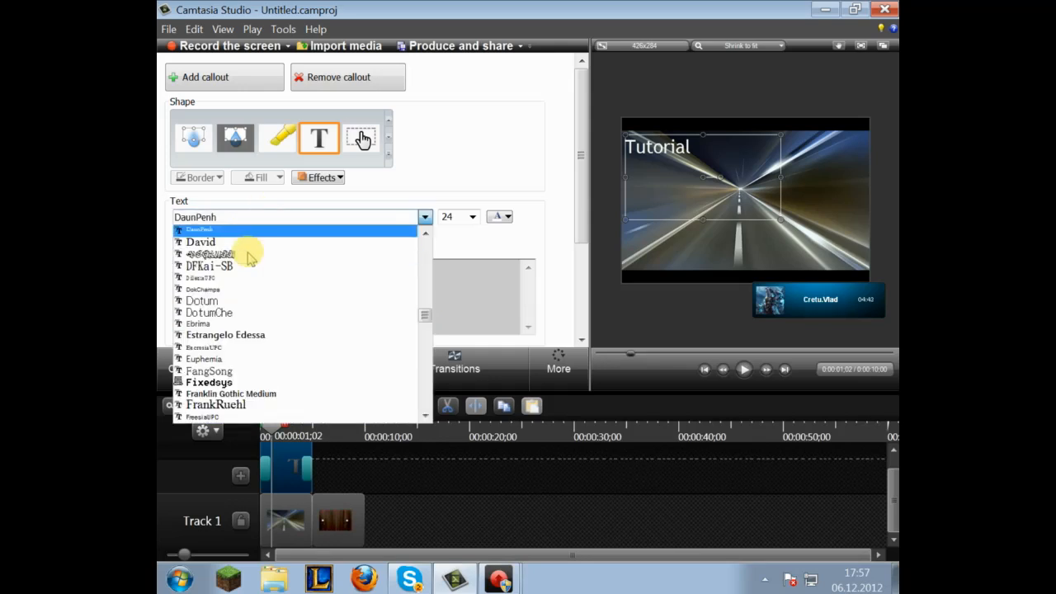
left_click(230, 251)
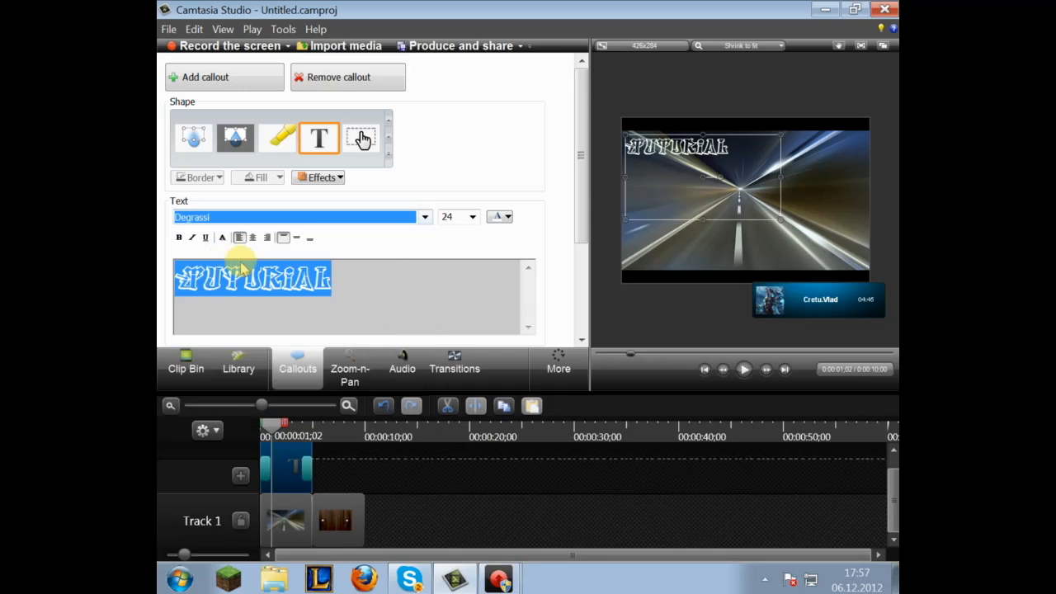
left_click(401, 295)
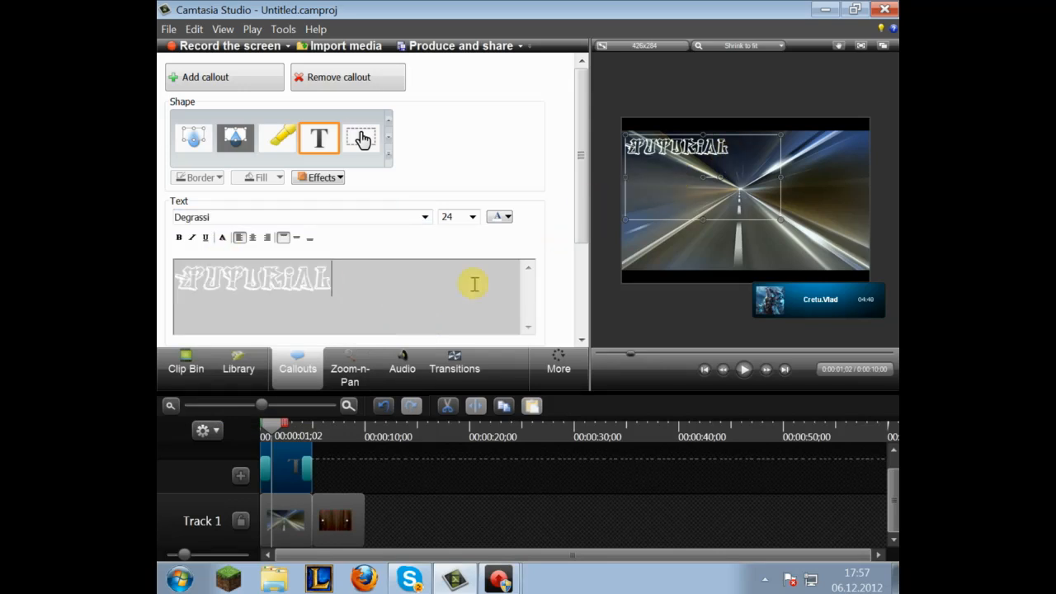
Set the title text size to 48 and reshape its box to span the frame's width across the lower part of the picture
left_click_drag(343, 281, 165, 268)
left_click(472, 217)
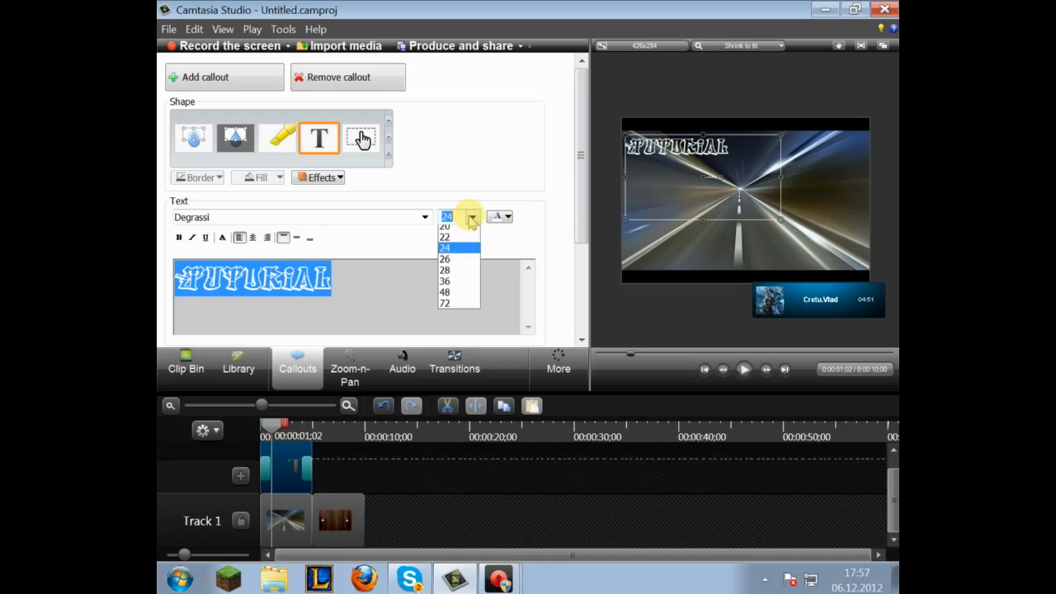
left_click(456, 394)
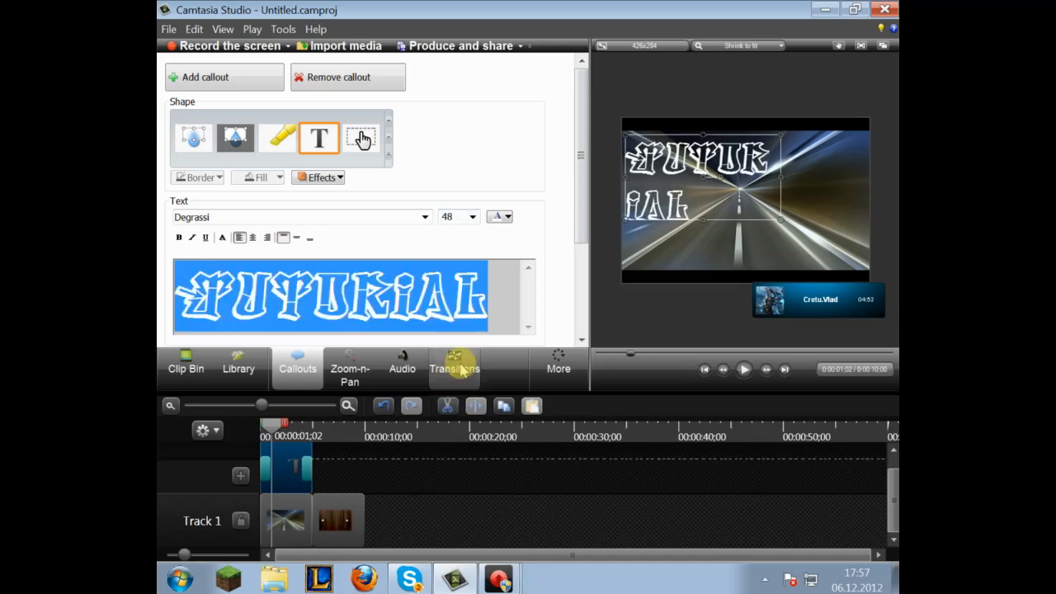
left_click_drag(780, 176, 867, 168)
left_click_drag(732, 135, 729, 200)
Try bright green and dark green for the title text colour and settle on light blue
left_click(506, 218)
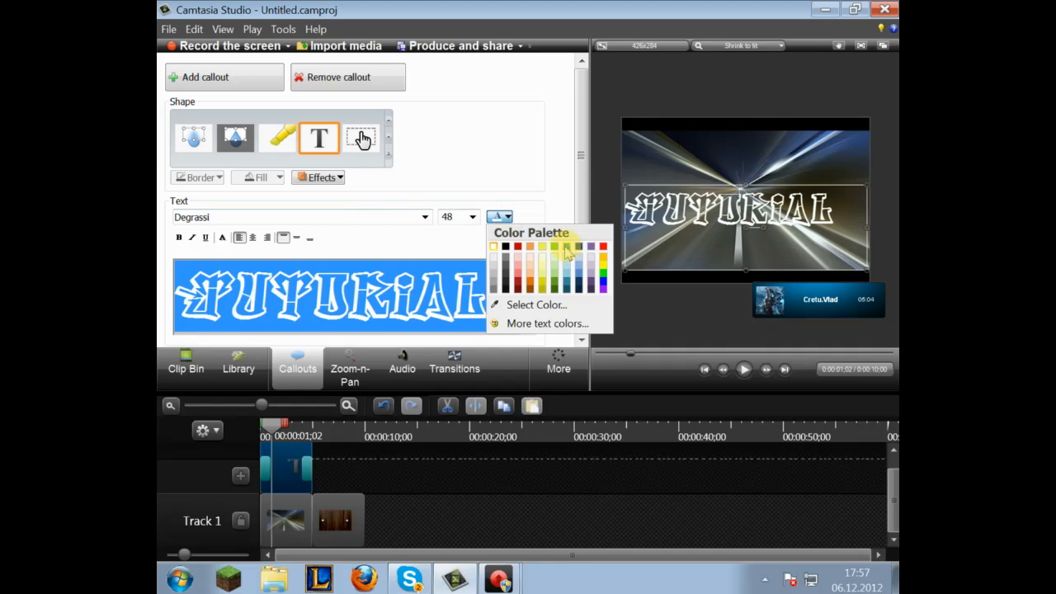
left_click(566, 249)
left_click(500, 217)
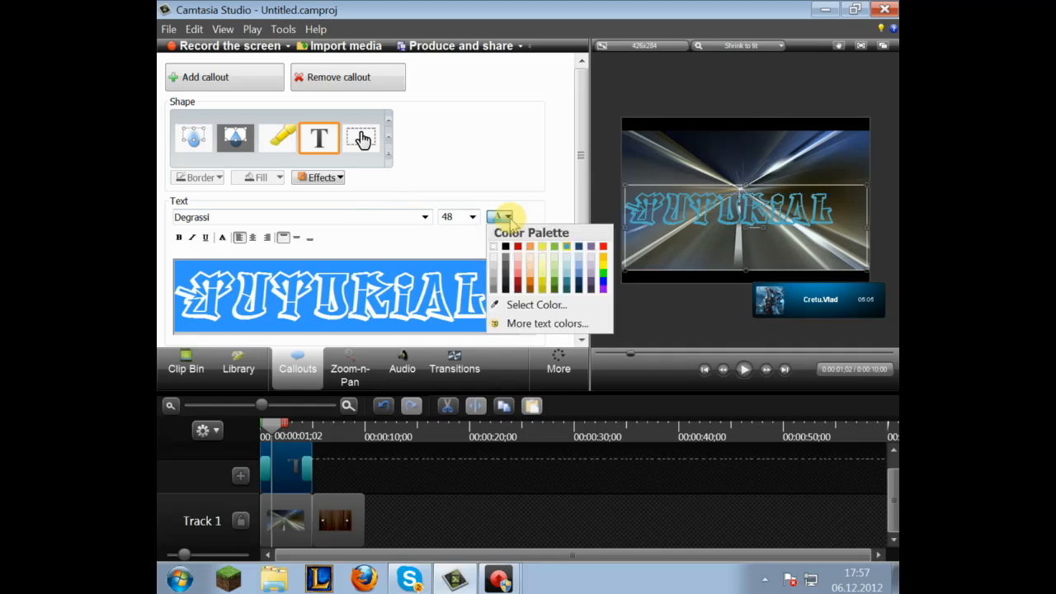
left_click(600, 267)
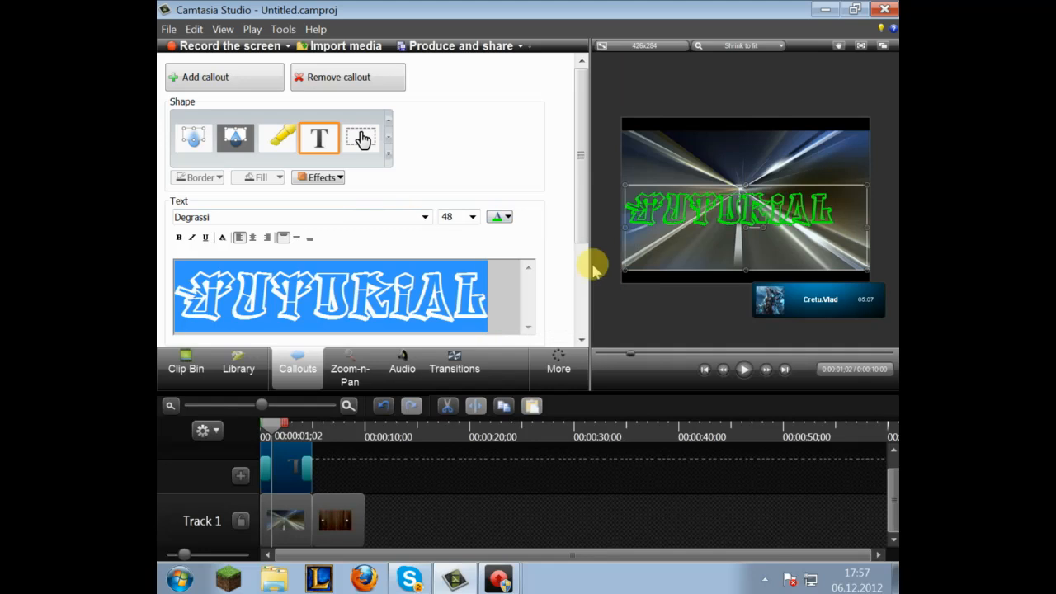
left_click(507, 217)
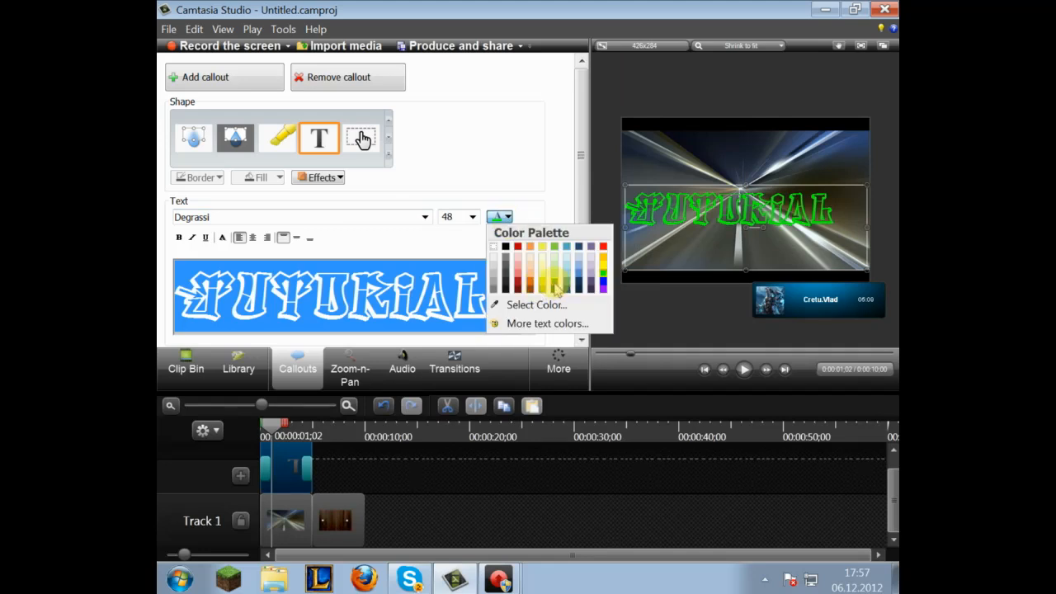
left_click(552, 287)
left_click(505, 219)
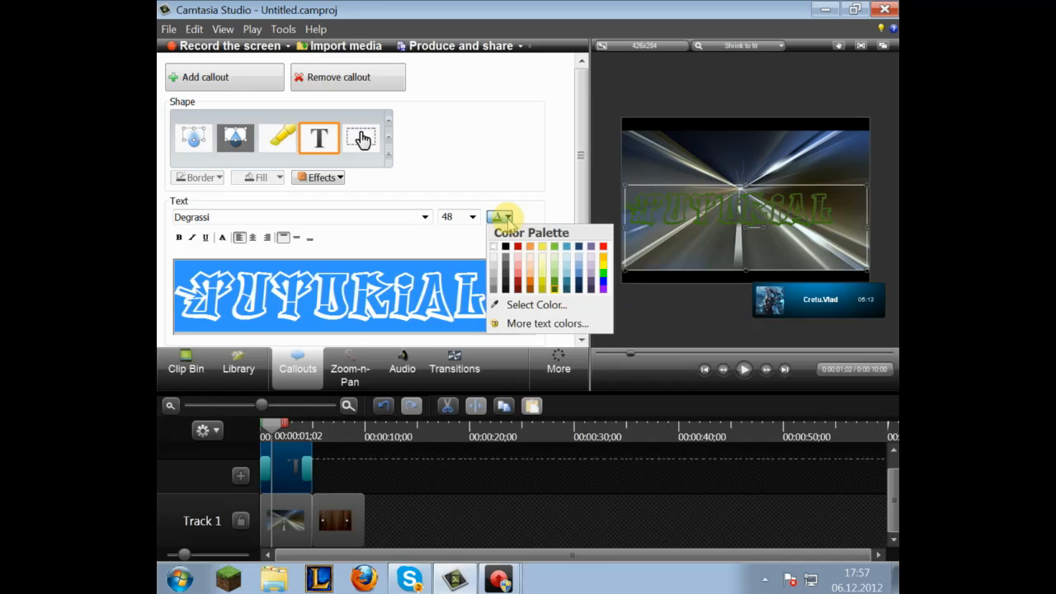
left_click(568, 253)
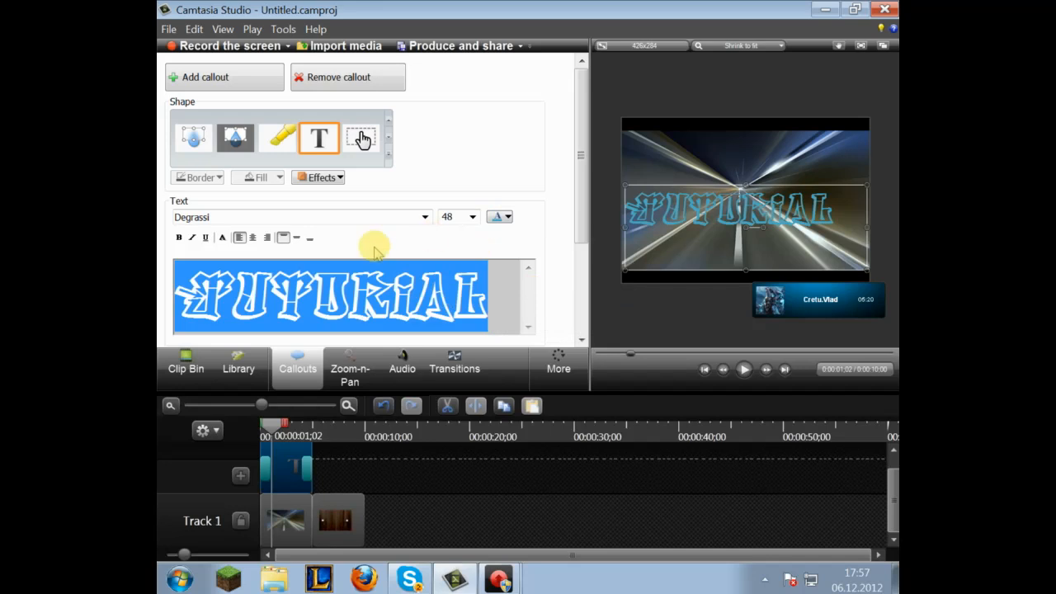
Make the title text bold, trying italic and switching it off again
left_click(178, 238)
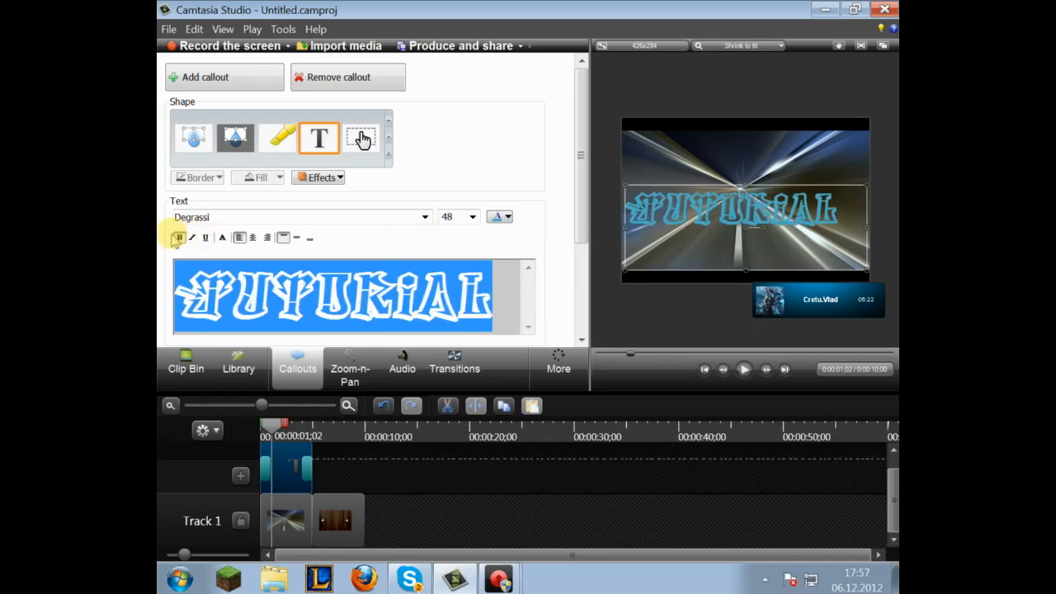
left_click(191, 239)
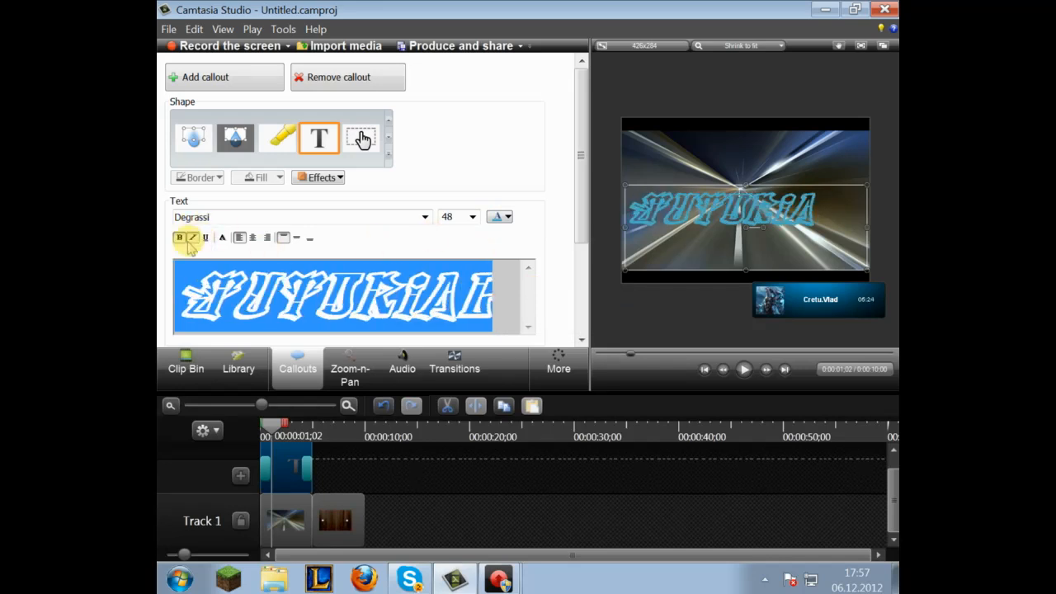
left_click(191, 238)
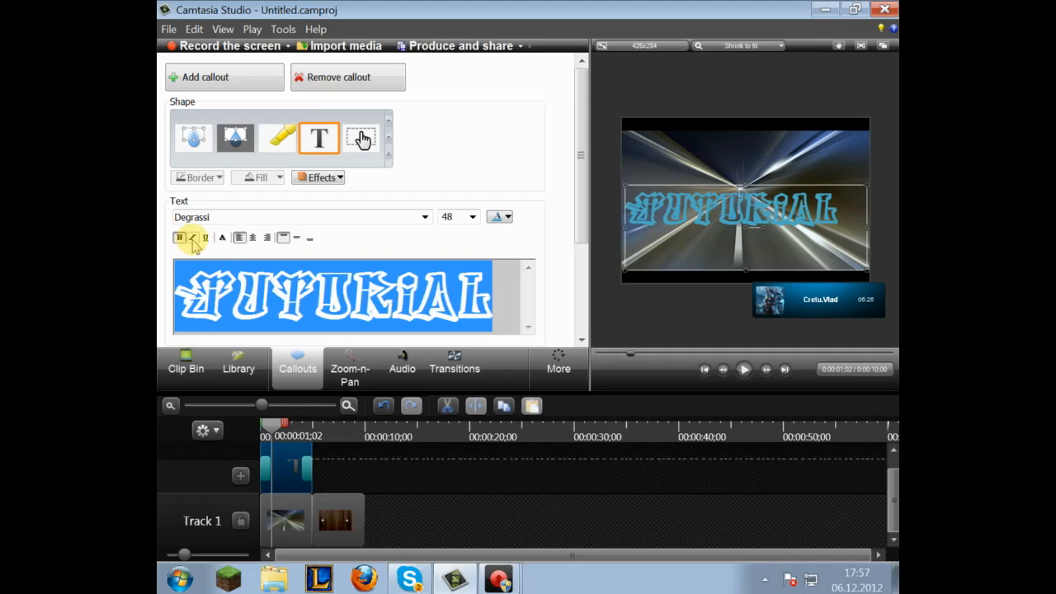
left_click(192, 238)
left_click(191, 238)
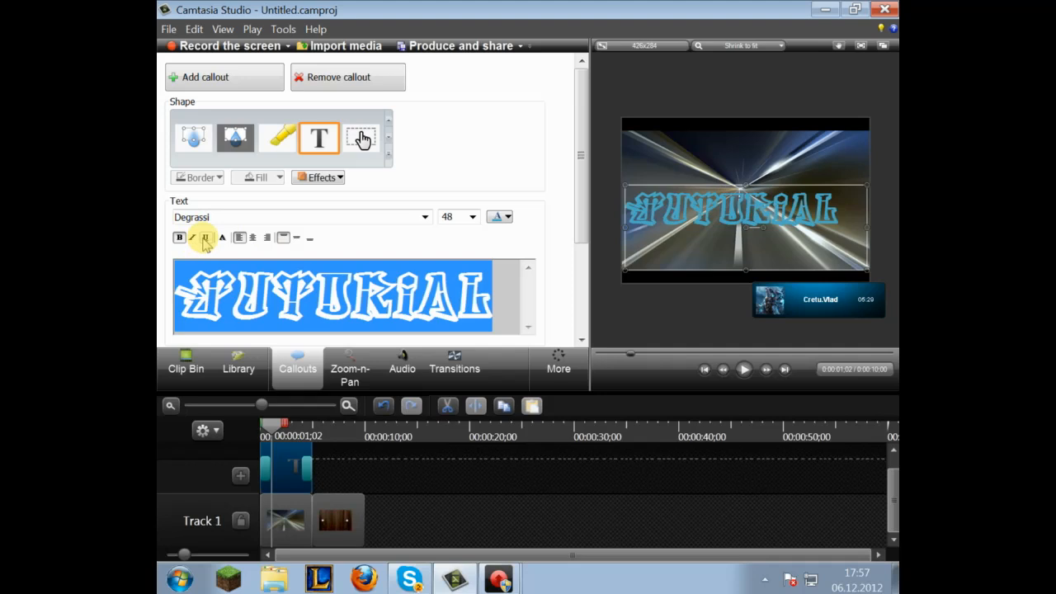
left_click(340, 179)
mouse_move(349, 217)
left_click(437, 235)
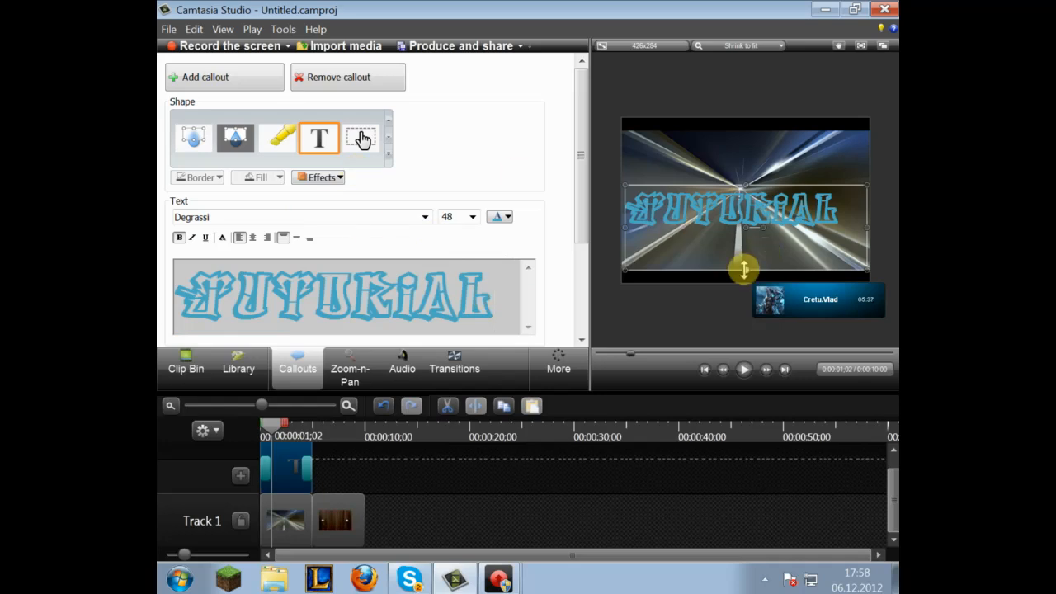
Stretch the animated title clip vertically in the preview so it covers the black bars above and below
left_click(347, 505)
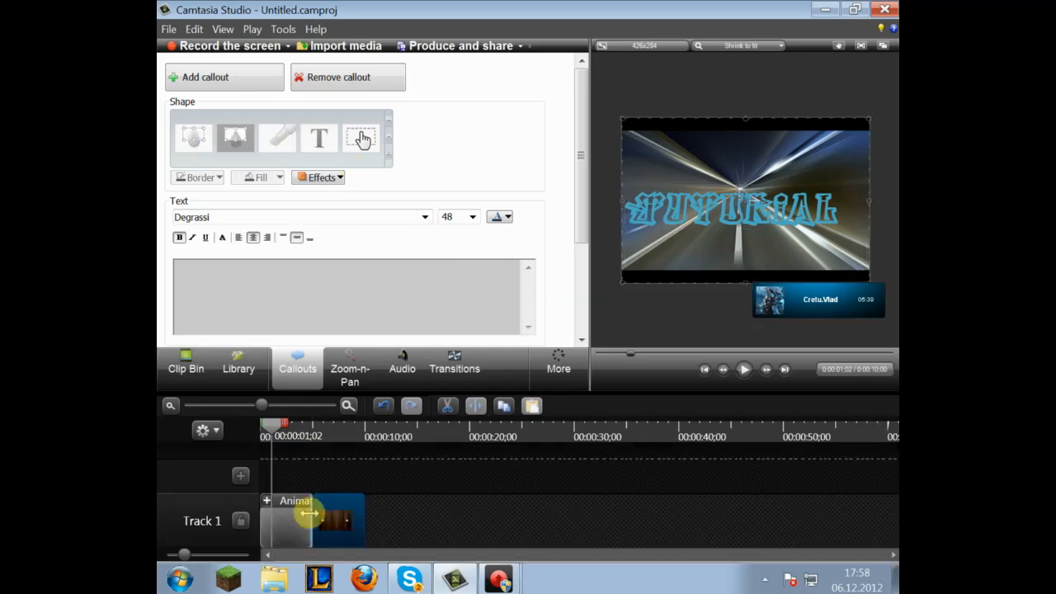
left_click(307, 515)
mouse_move(746, 269)
left_mouse_down()
mouse_move(745, 283)
mouse_move(745, 255)
mouse_move(742, 283)
left_mouse_up()
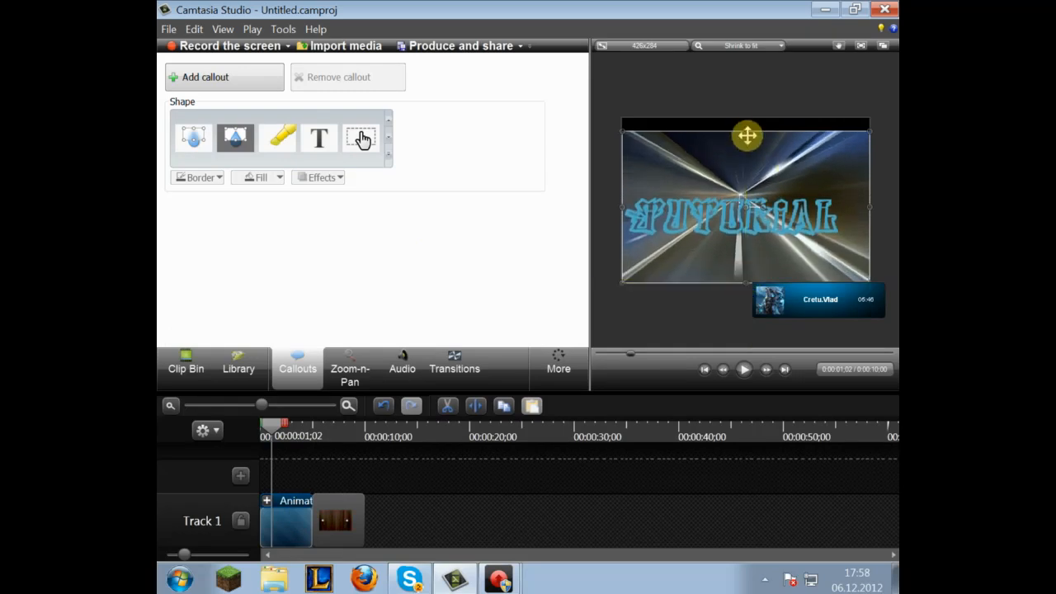
left_click_drag(747, 133, 748, 118)
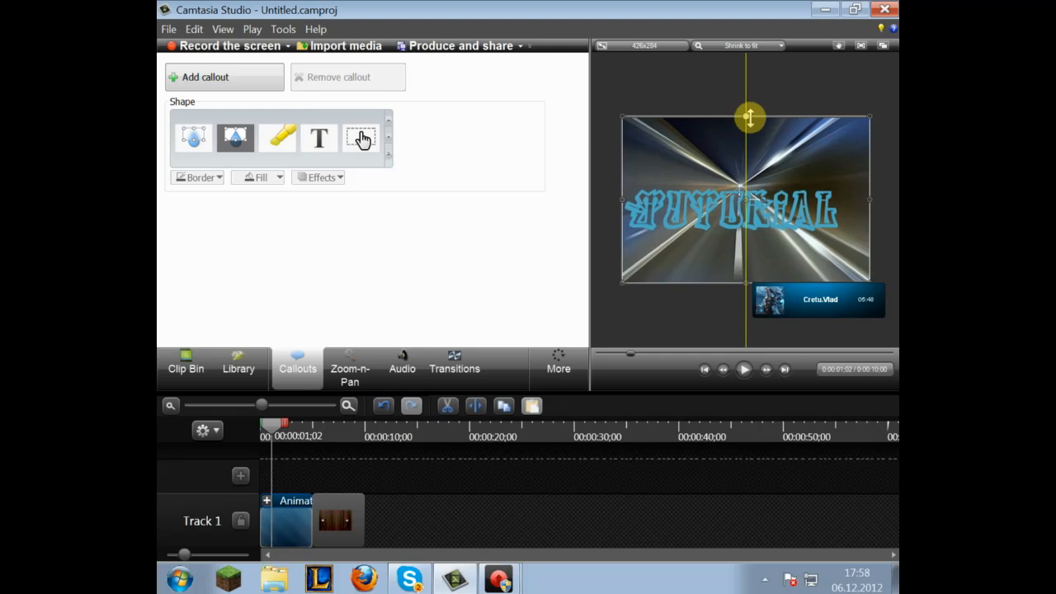
Play the timeline from the animated title into the Tutorial image clip and pause near its end
left_click(353, 505)
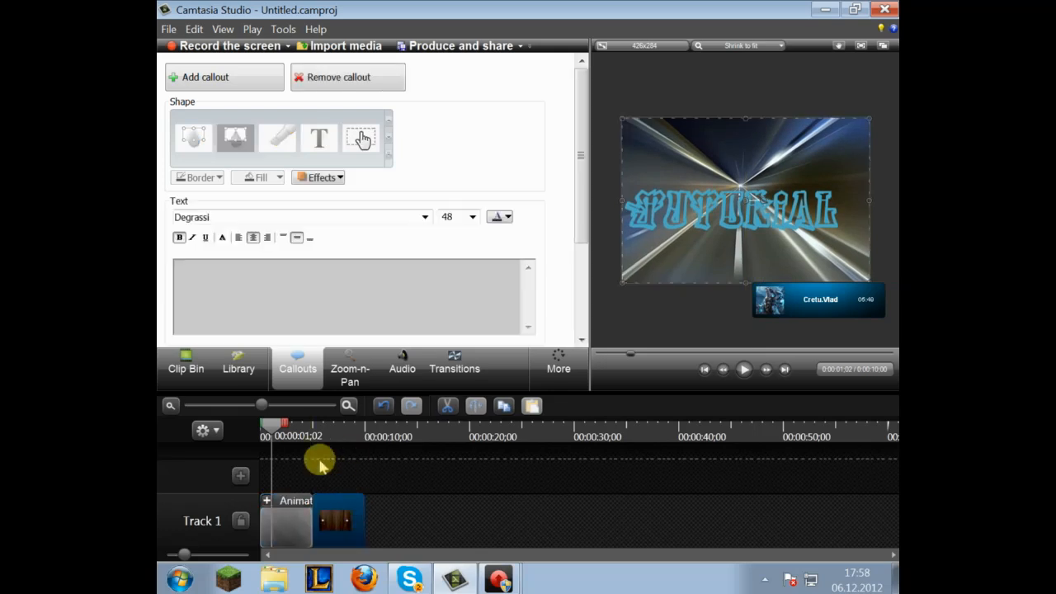
left_click(743, 371)
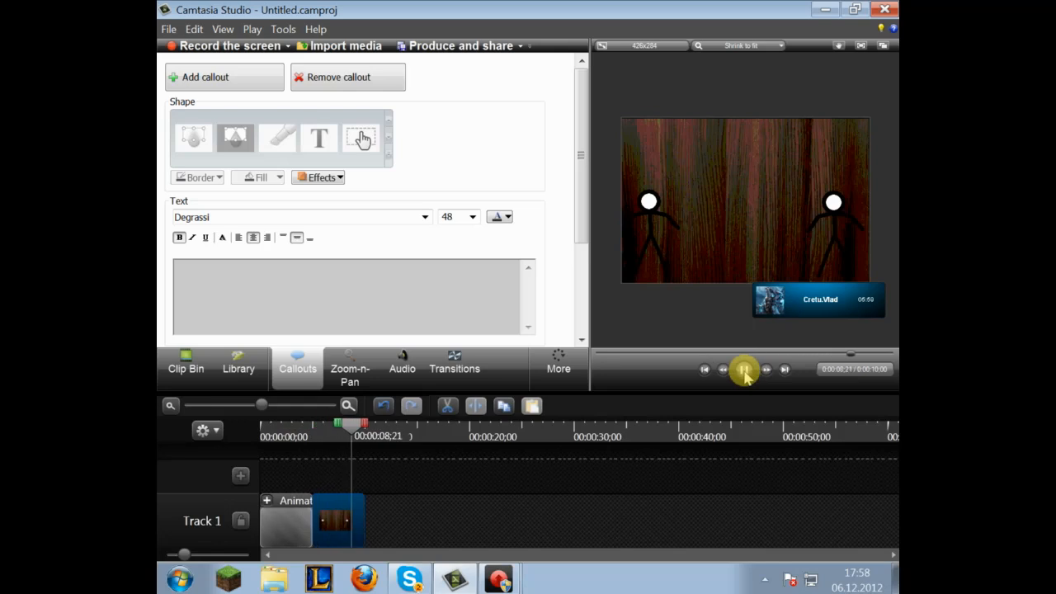
left_click(745, 371)
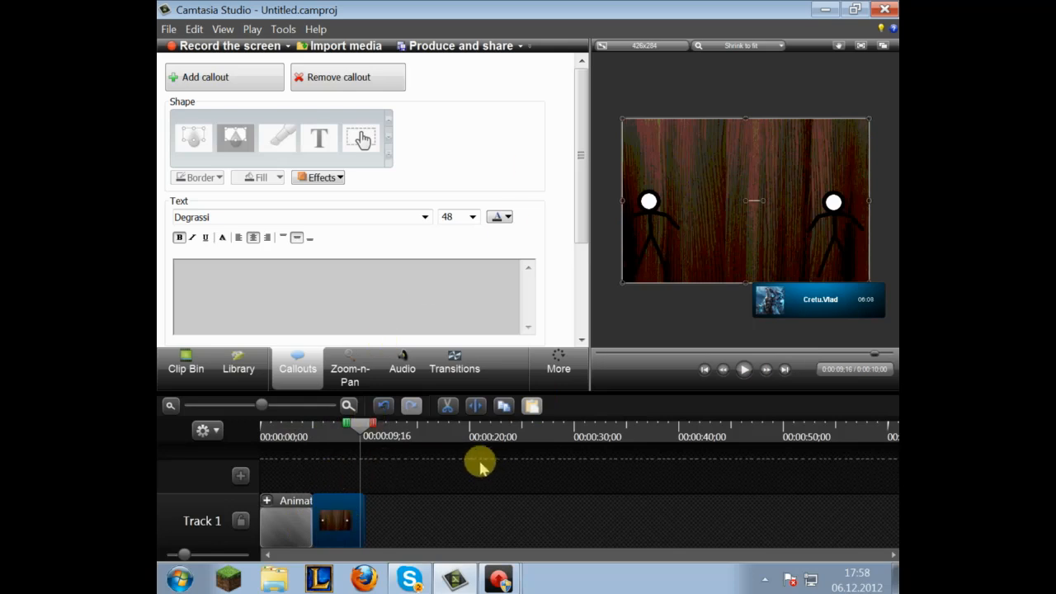
Import the PNG image PcTutorialrov3 from the Desktop into the Clip Bin
left_click(187, 367)
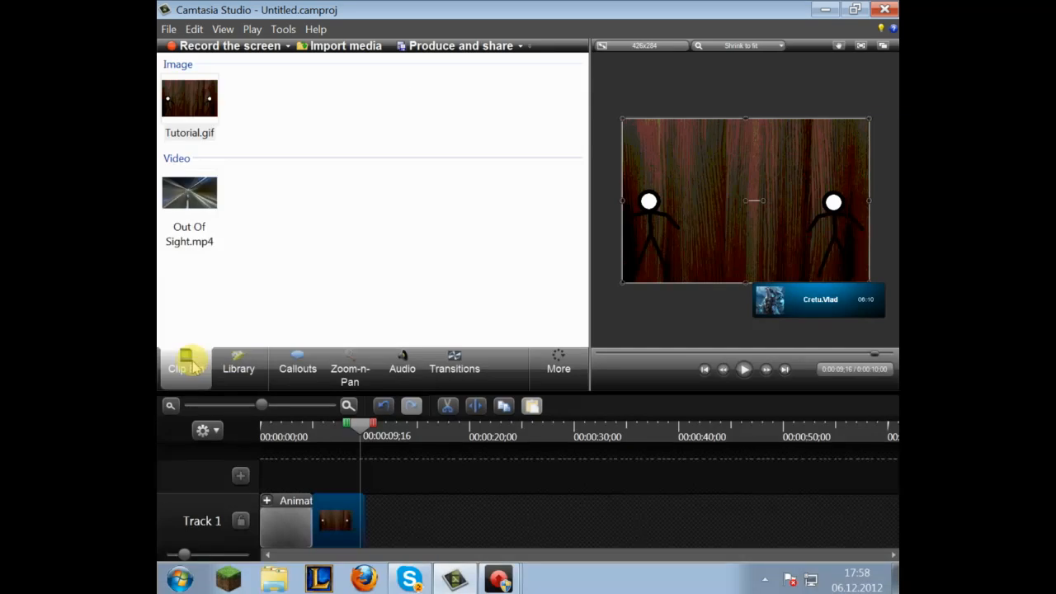
left_click(307, 47)
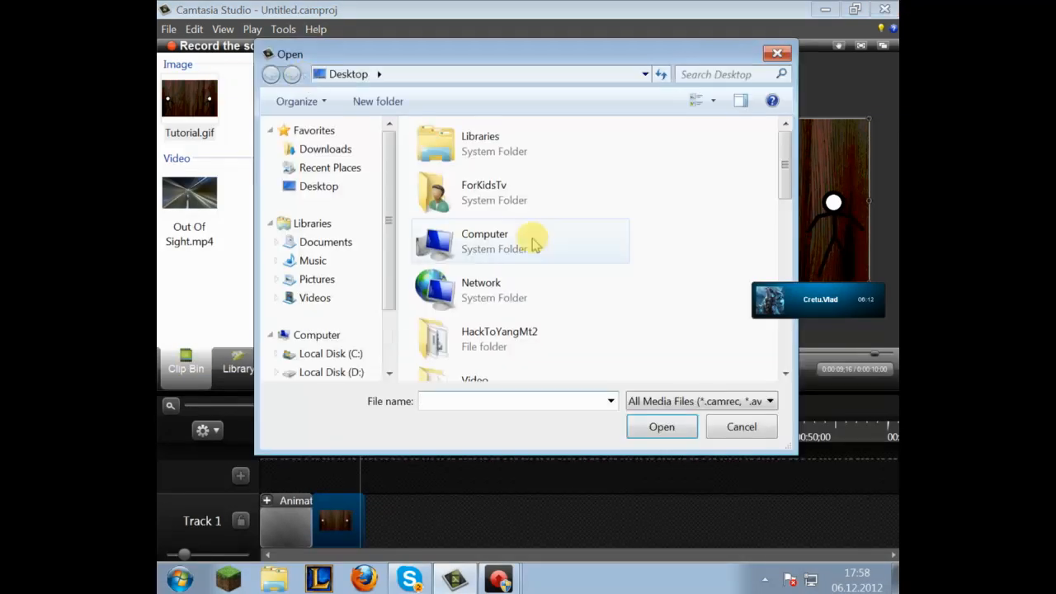
left_click_drag(786, 169, 730, 299)
left_click(466, 318)
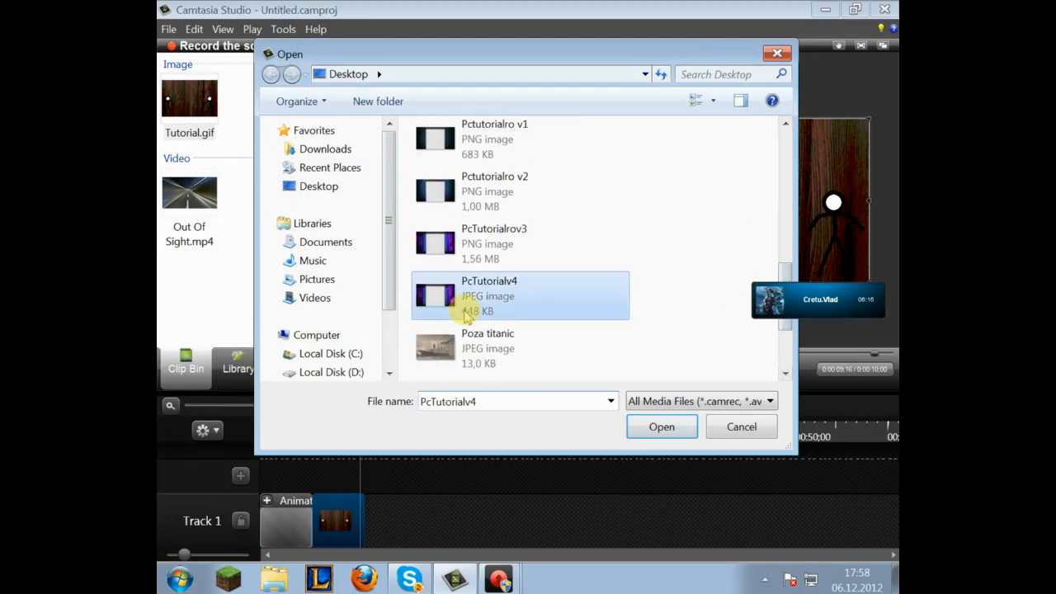
left_click(525, 239)
left_click(654, 426)
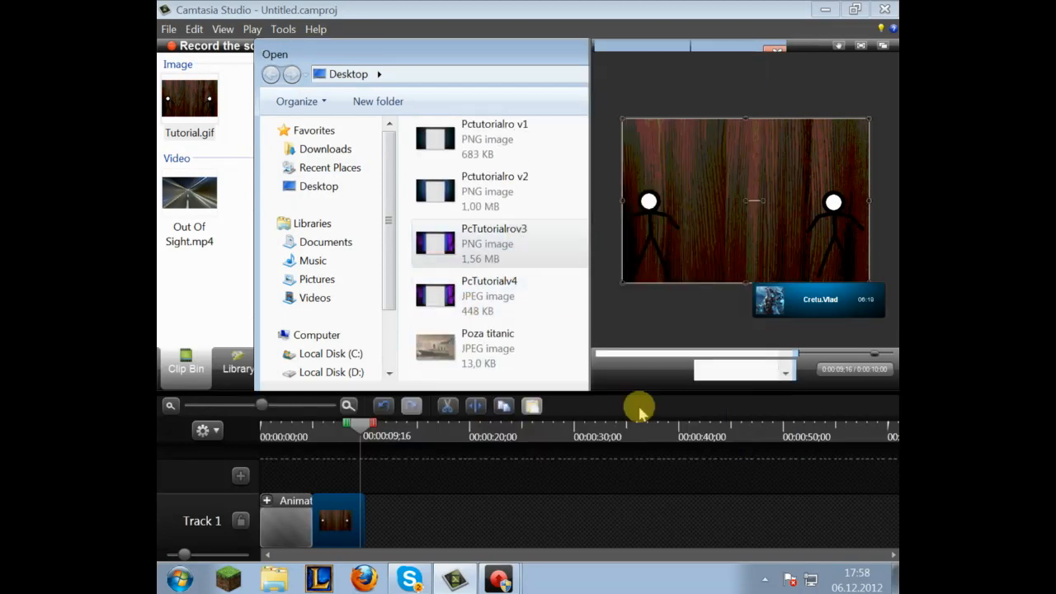
Place the PcTutorialrov3 image on Track 1 directly after the Tutorial clip and stretch it vertically to fill the frame
left_click(190, 108)
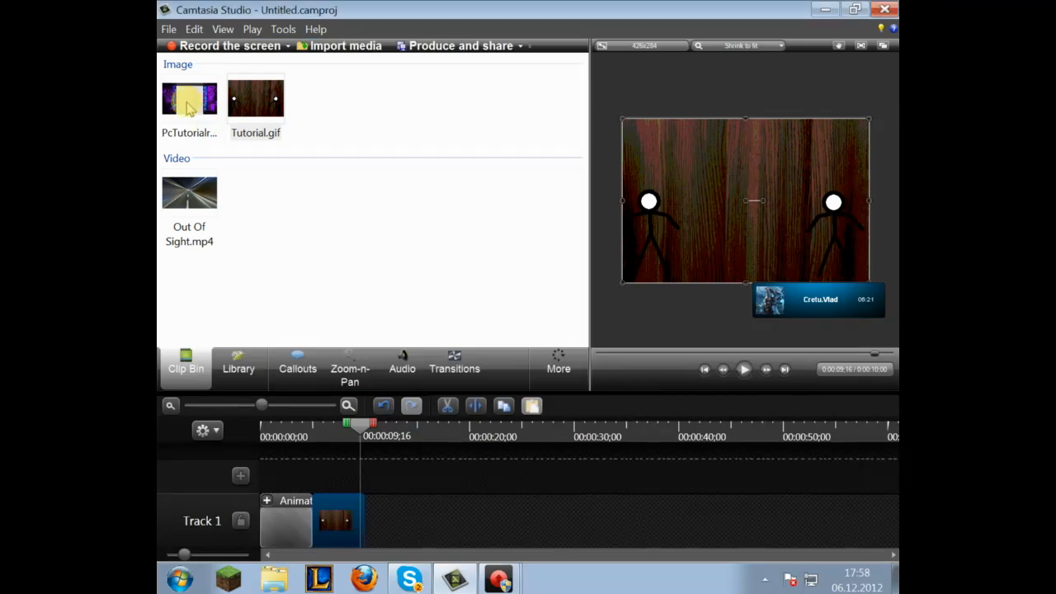
left_click_drag(179, 147, 388, 514)
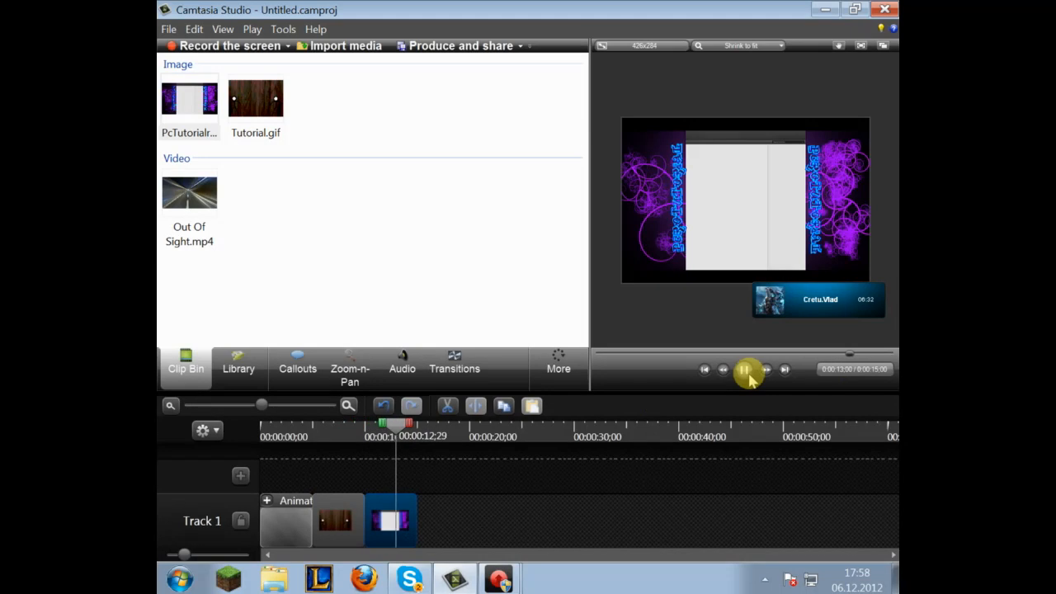
left_click(736, 253)
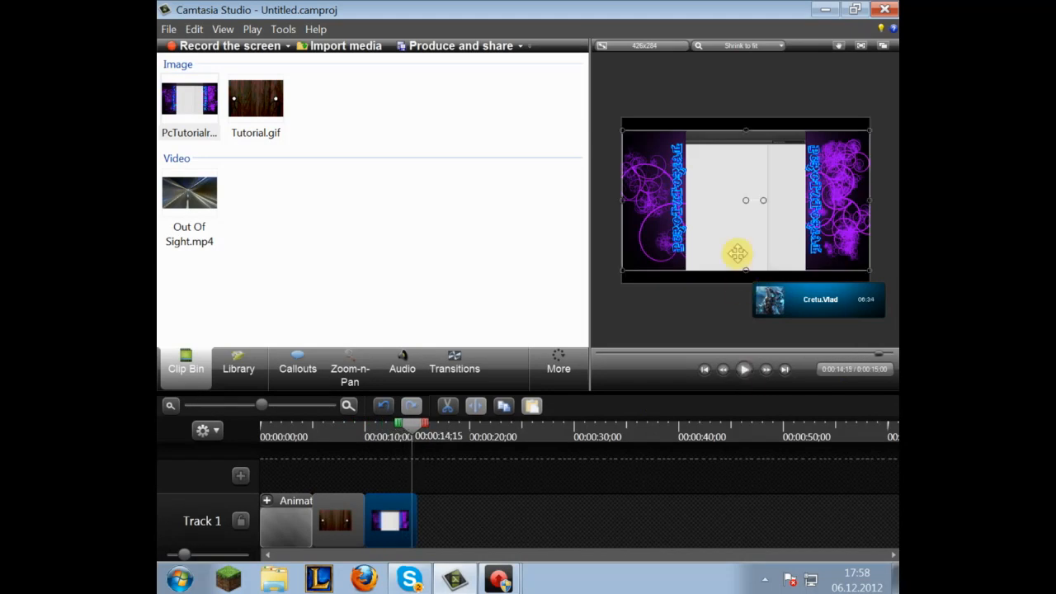
left_click_drag(745, 270, 745, 282)
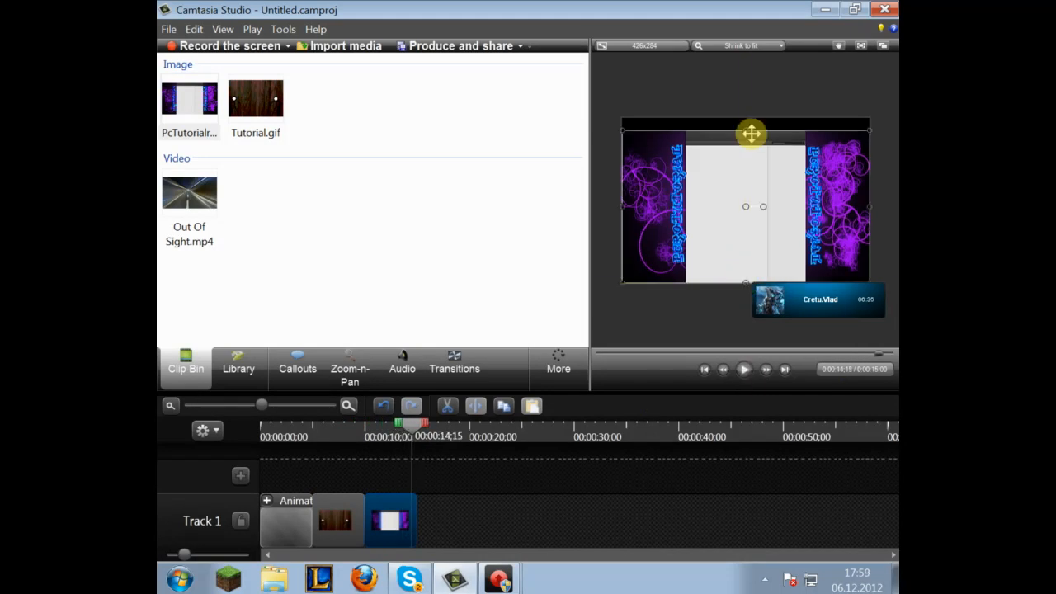
left_click_drag(746, 127, 747, 118)
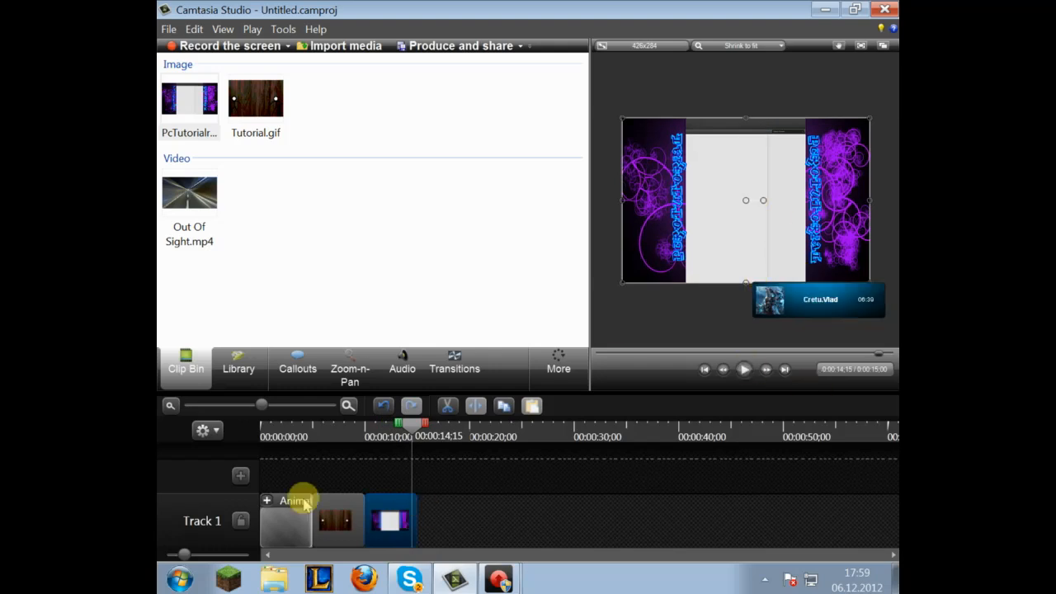
left_click(328, 47)
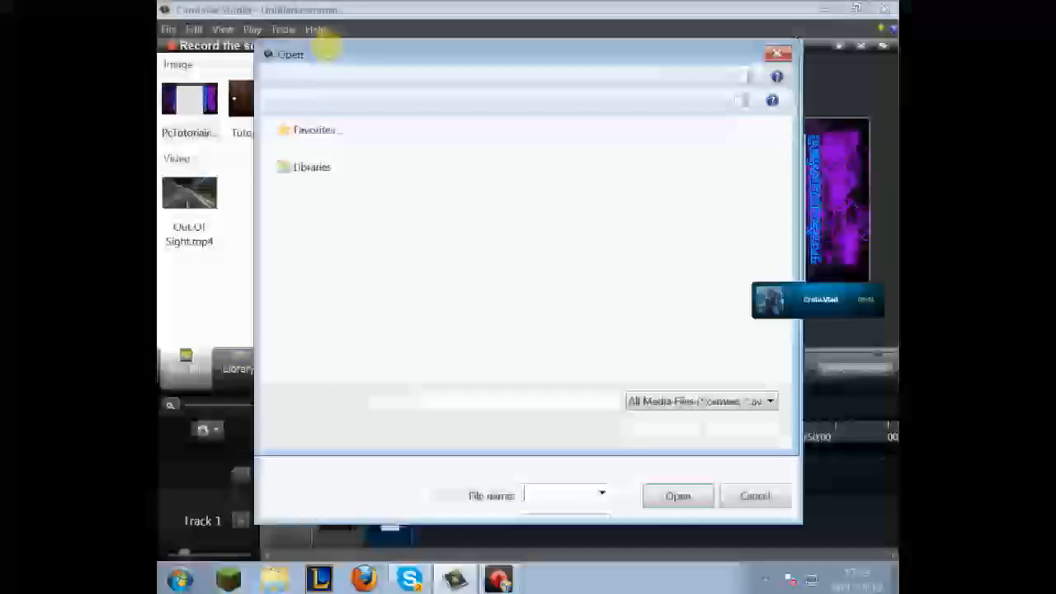
left_click(776, 53)
left_click(399, 361)
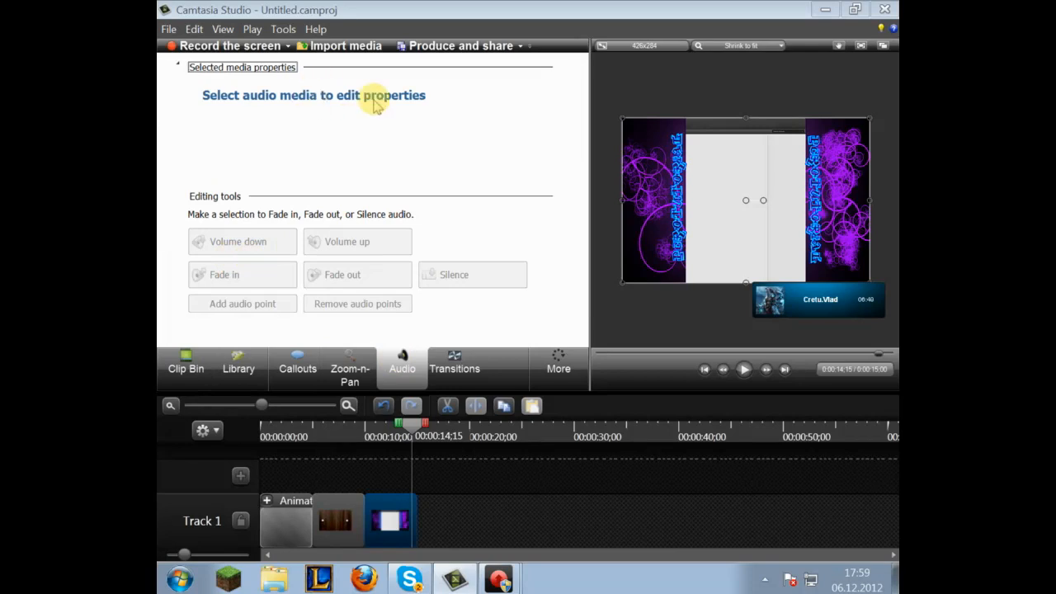
Import the MP3 audio file whose name starts with d11d4b963f from the Downloads folder into the Clip Bin
left_click(342, 43)
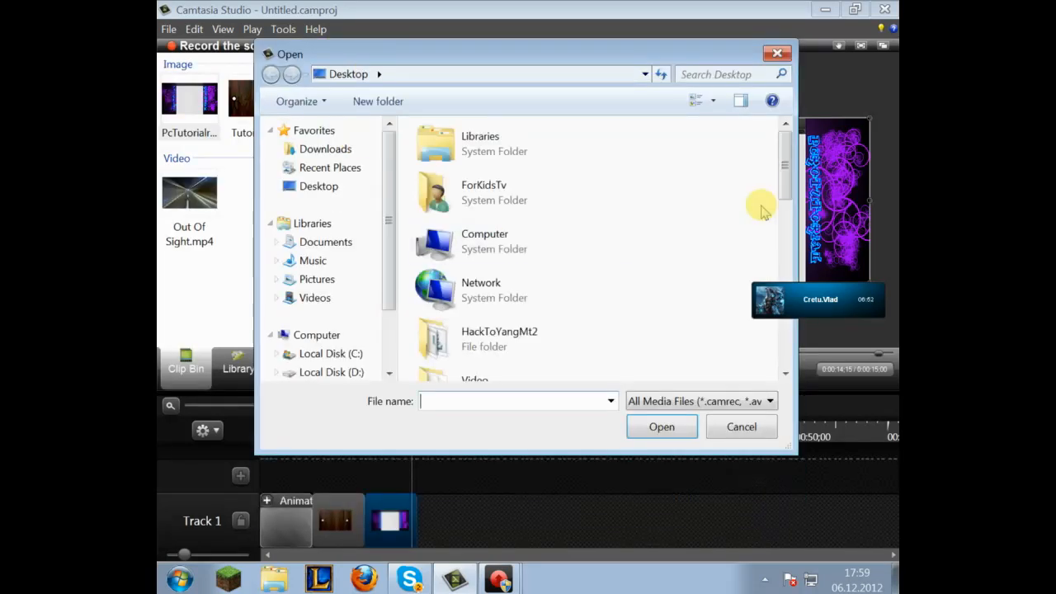
left_click_drag(783, 179, 740, 352)
scroll(729, 350, "up", 10)
left_click(325, 148)
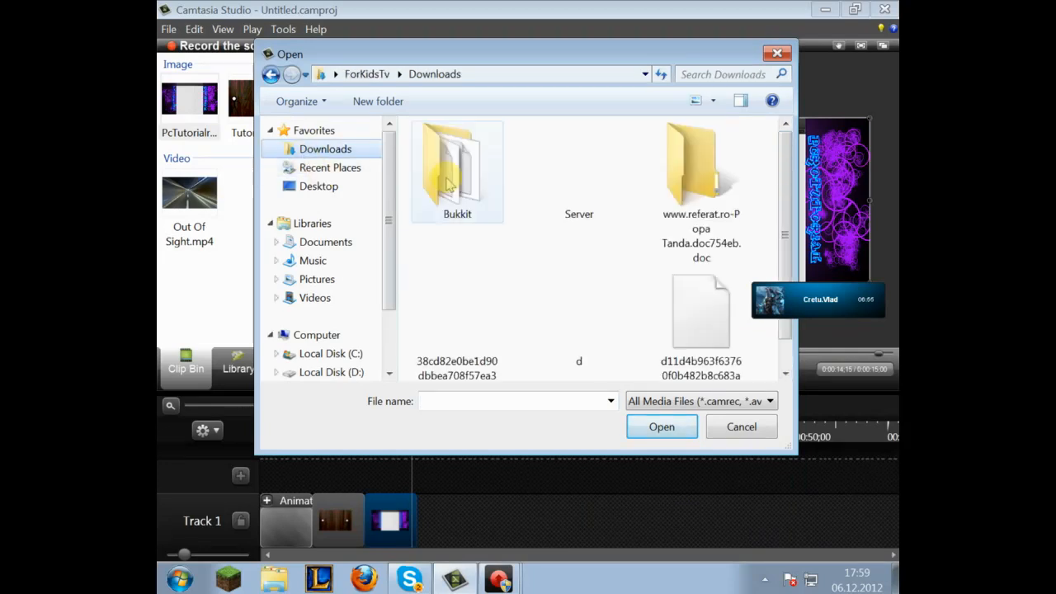
double_click(701, 317)
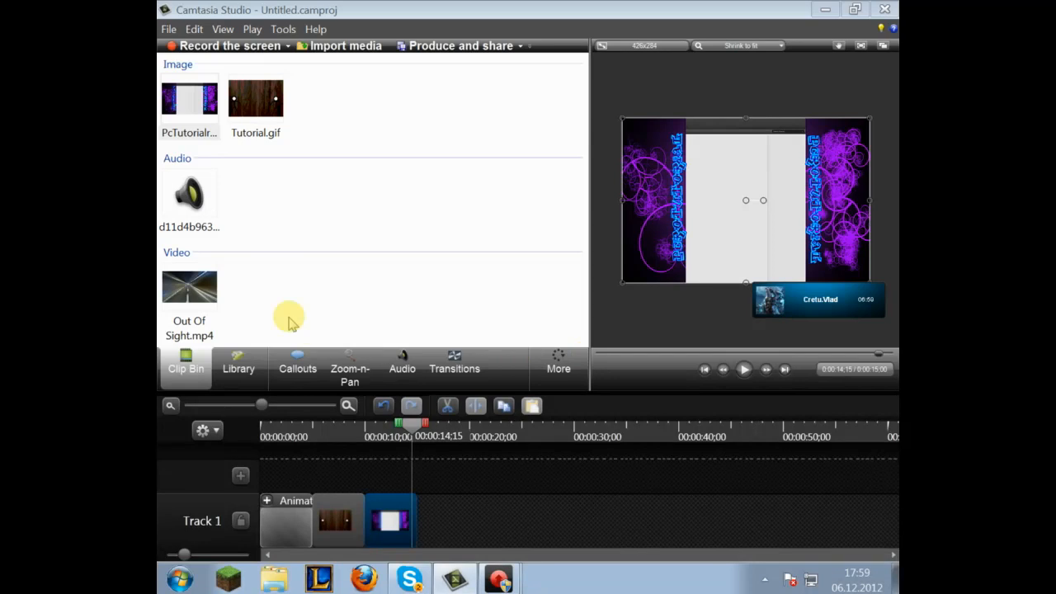
Place the imported MP3 on Track 2 at the start of the timeline and play the project from the beginning
left_click_drag(188, 194, 259, 477)
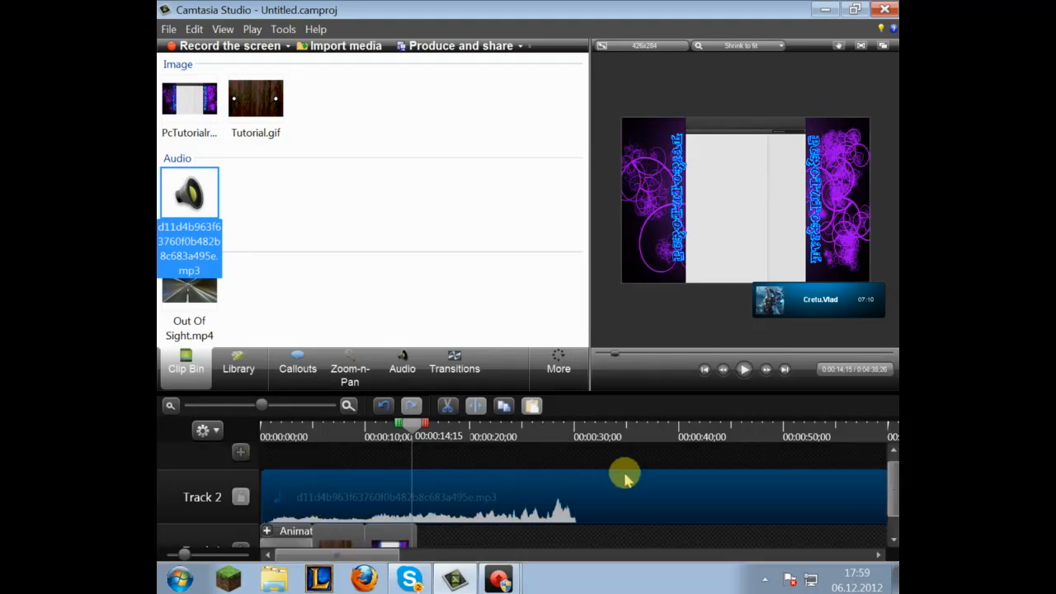
left_click_drag(893, 483, 893, 512)
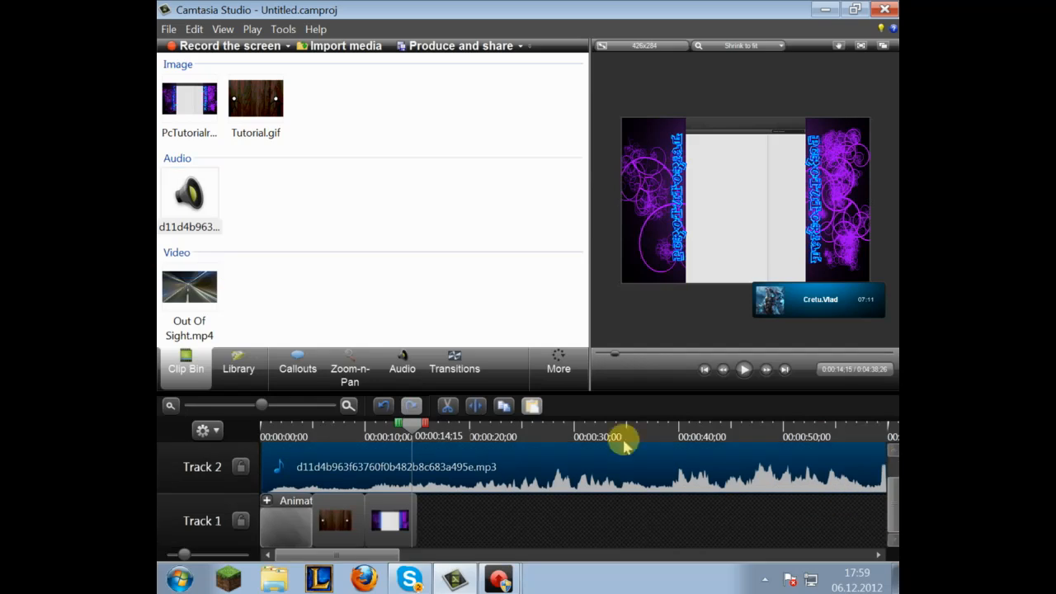
left_click_drag(300, 465, 294, 466)
left_click_drag(412, 423, 231, 412)
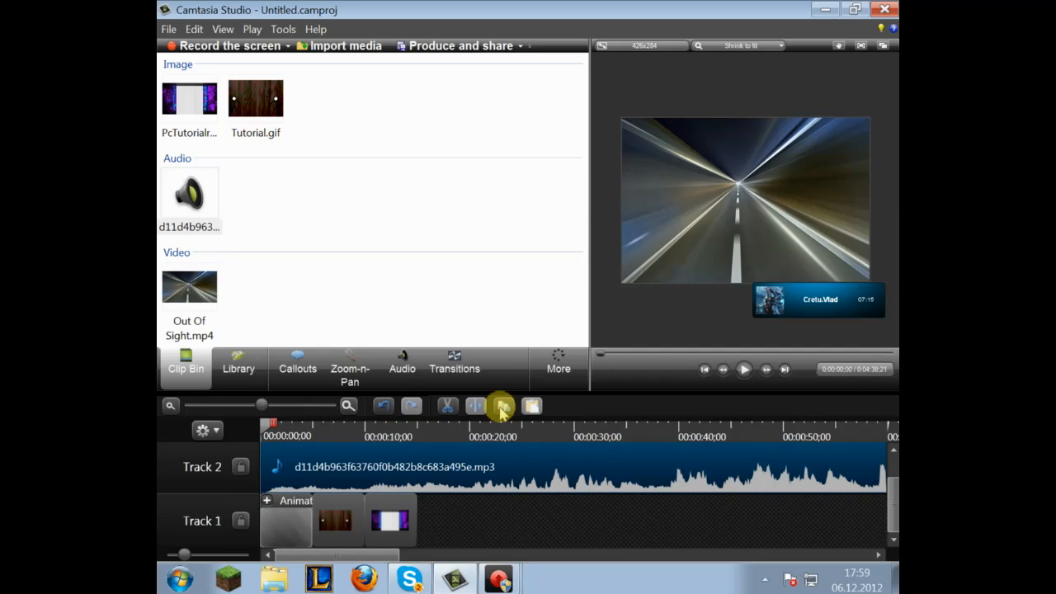
left_click(745, 372)
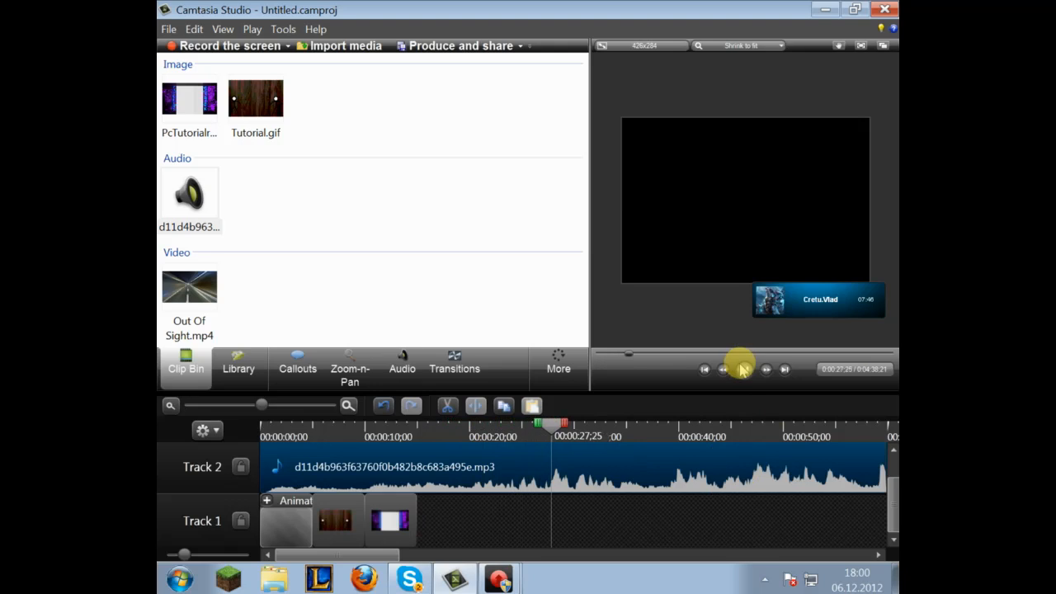
Trim the end of the Track 2 audio clip back to the playhead at 0:00:27;28
left_click_drag(387, 554, 568, 550)
left_click_drag(698, 537, 864, 557)
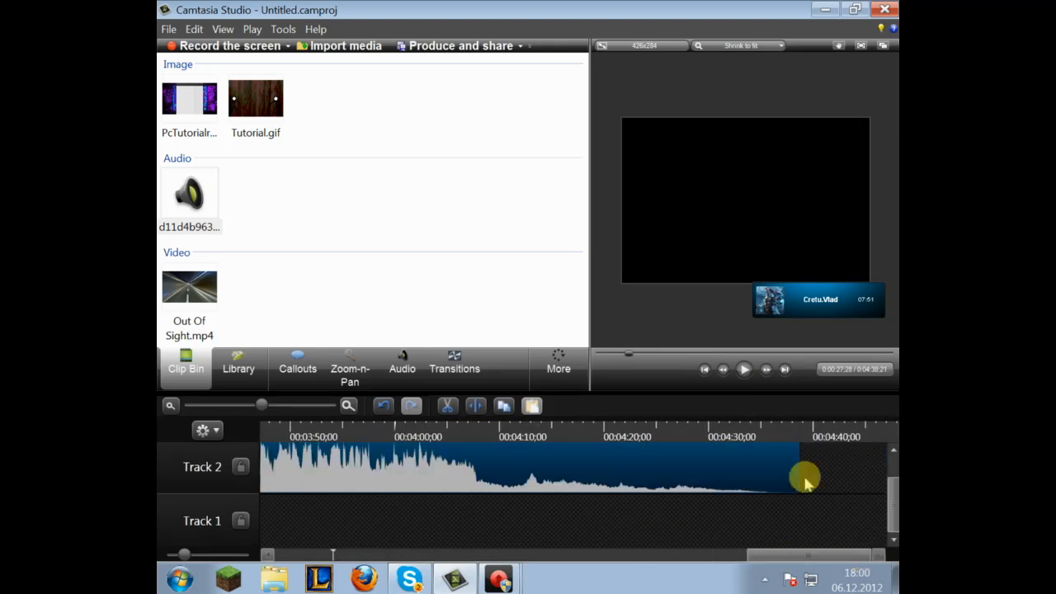
left_click_drag(796, 467, 308, 488)
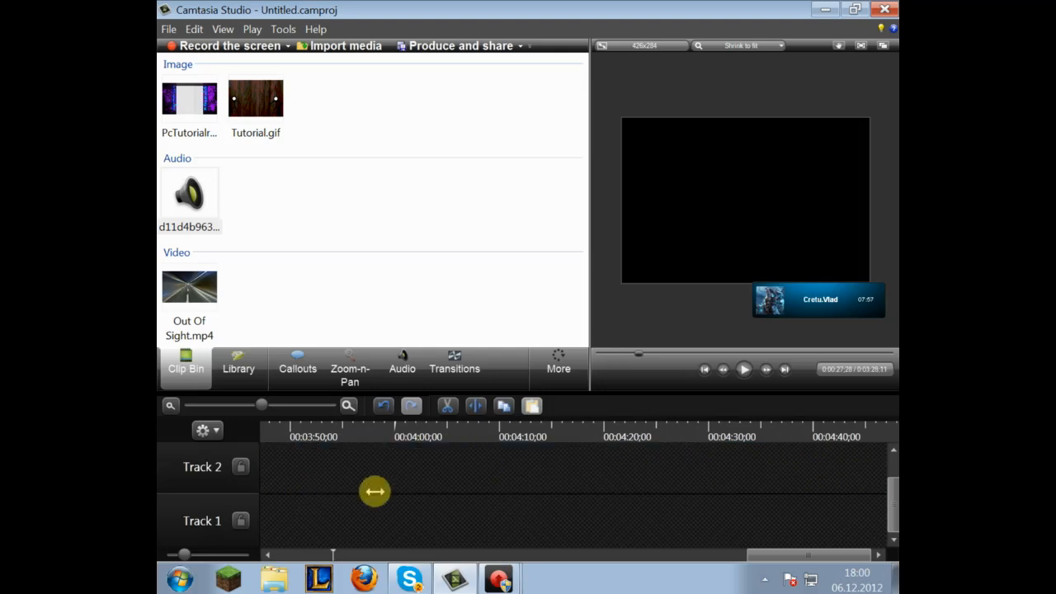
left_click_drag(385, 495, 267, 499)
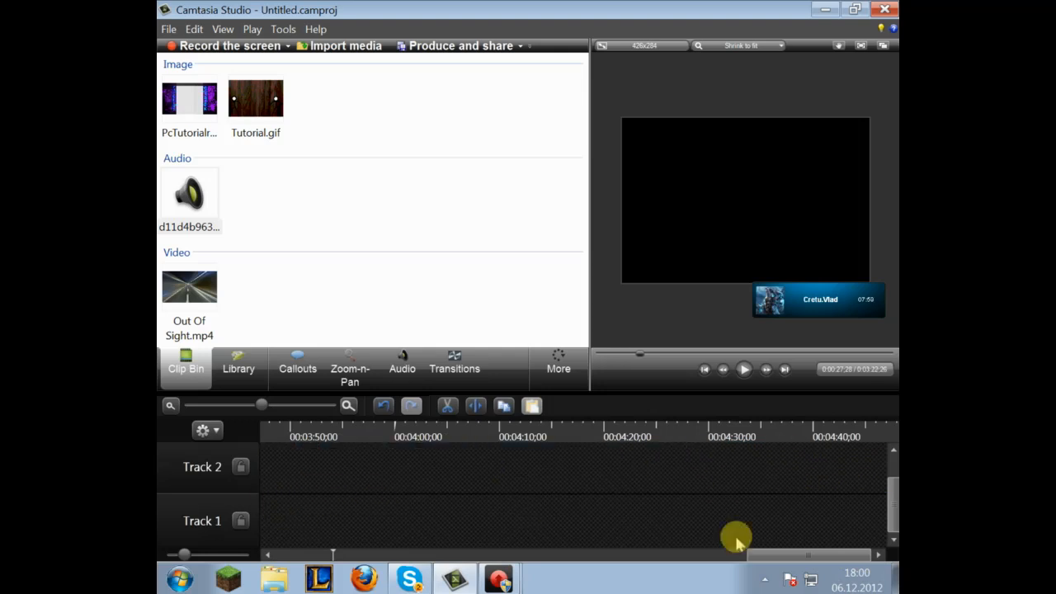
left_click_drag(780, 556, 665, 554)
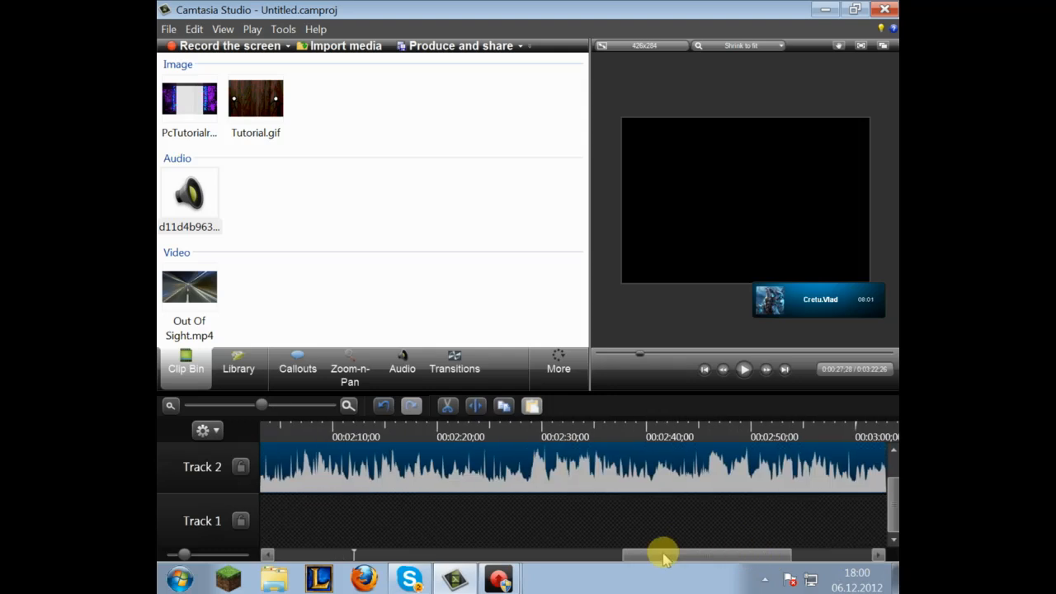
left_click_drag(747, 560, 819, 549)
left_click_drag(820, 459, 457, 486)
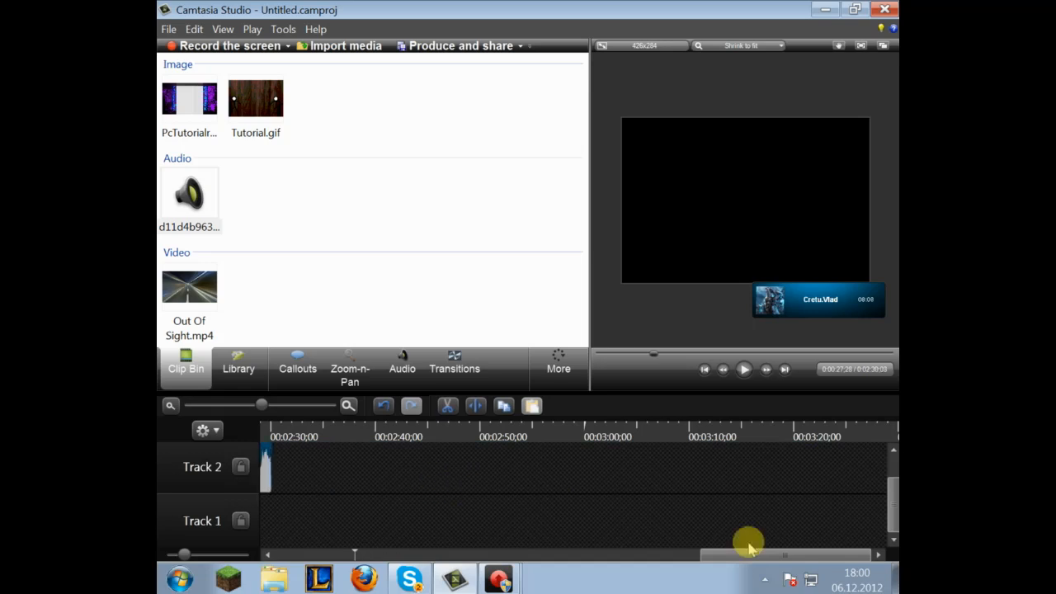
left_click(622, 560)
left_click_drag(617, 559, 733, 554)
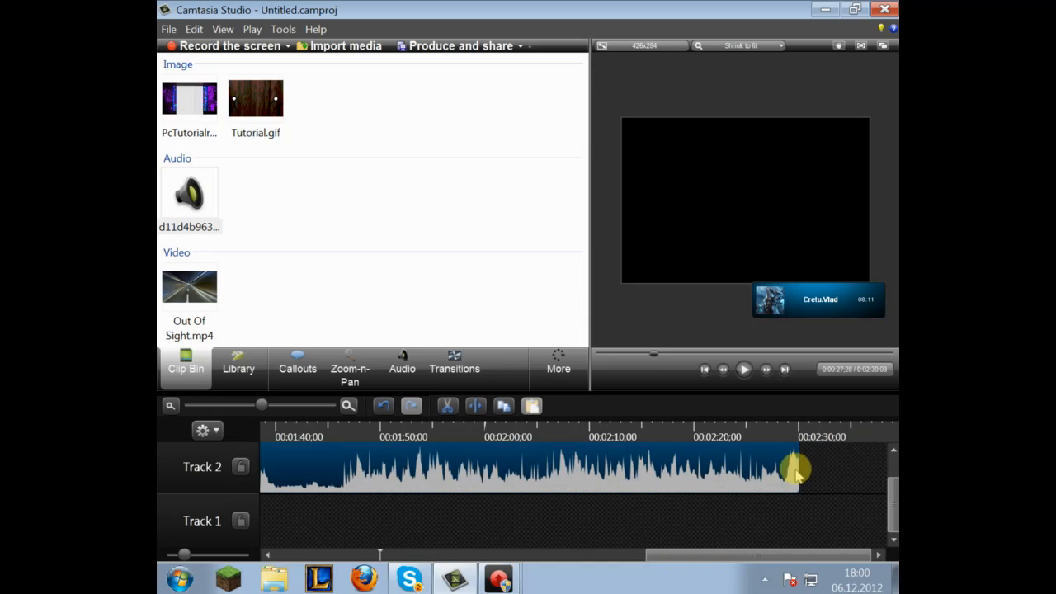
left_click_drag(799, 469, 448, 459)
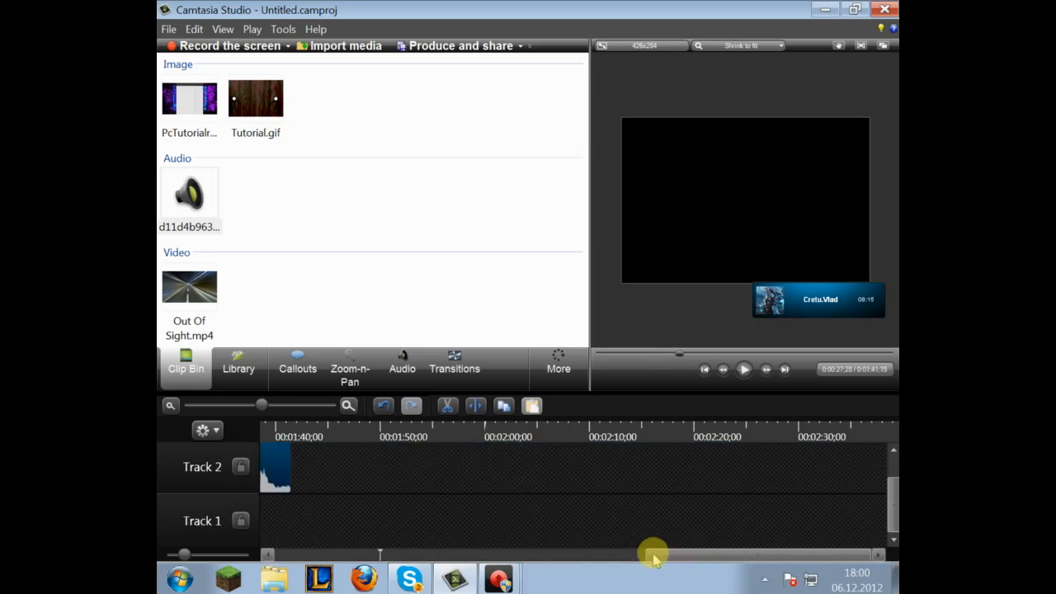
left_click_drag(651, 558, 648, 552)
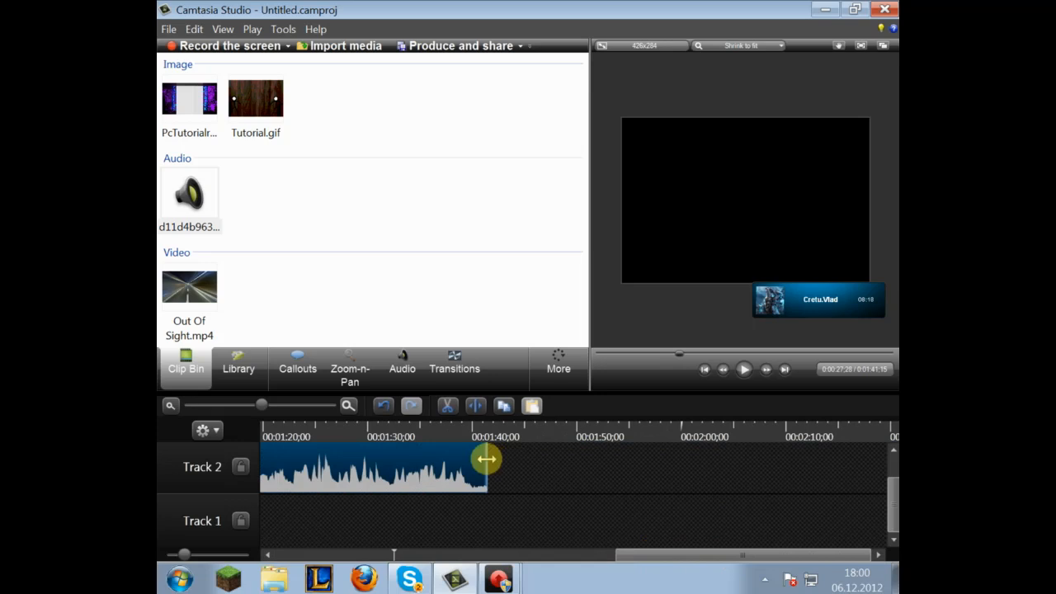
left_click_drag(487, 458, 314, 434)
left_click_drag(651, 554, 483, 552)
left_click_drag(799, 469, 470, 457)
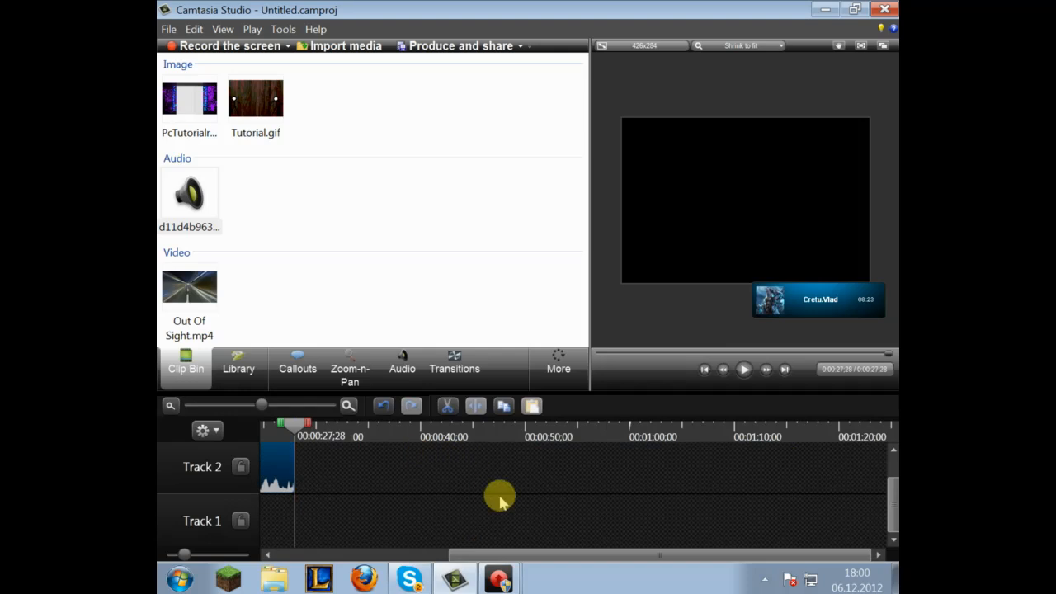
Shorten the Track 2 audio clip so it ends a few seconds after the last image, at about 0:00:19;09
left_click_drag(602, 561, 495, 551)
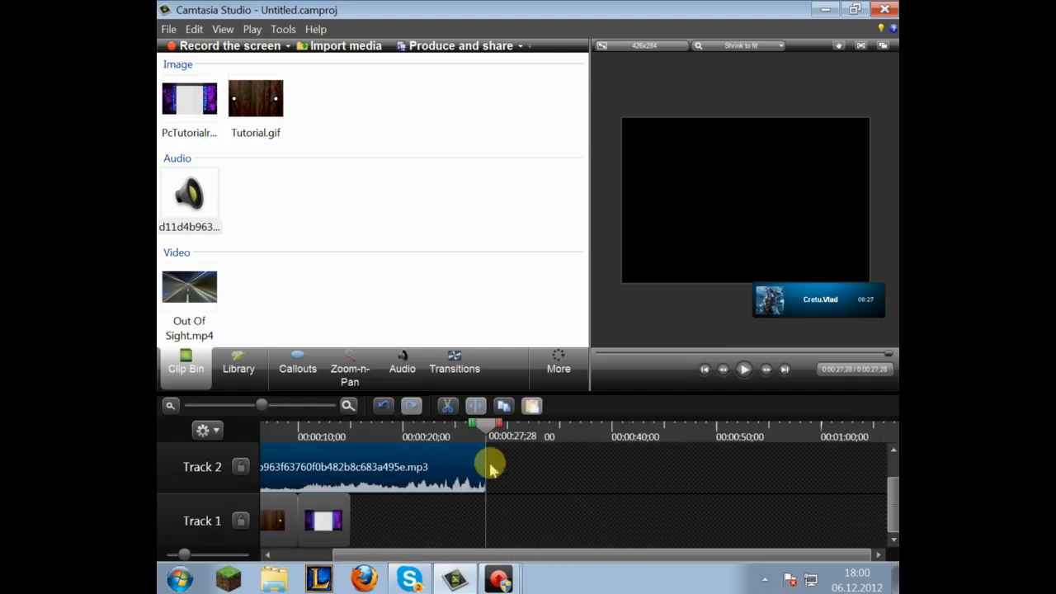
left_click_drag(484, 463, 392, 454)
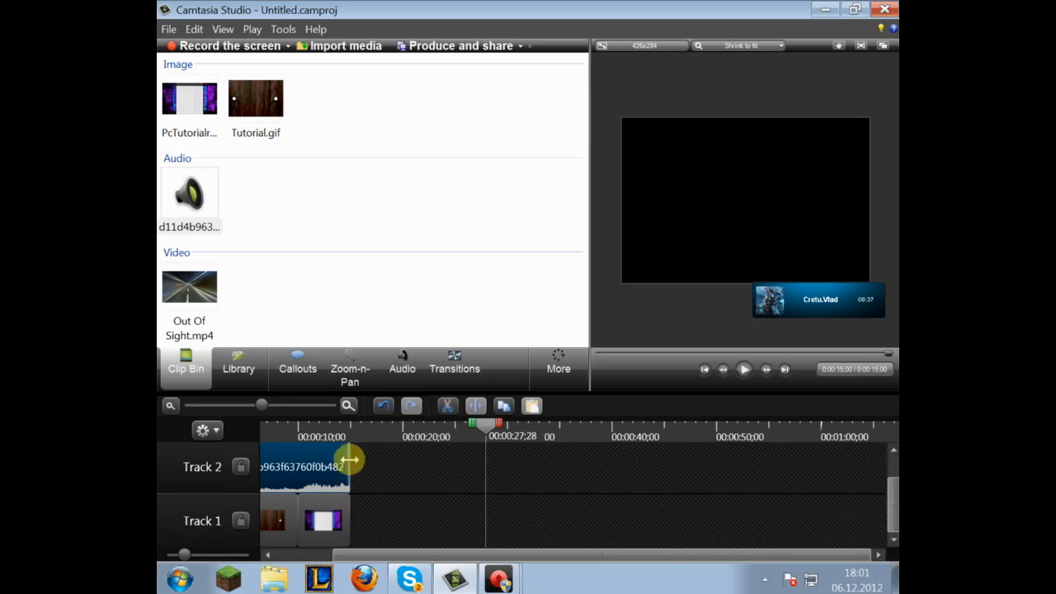
left_click_drag(356, 460, 365, 458)
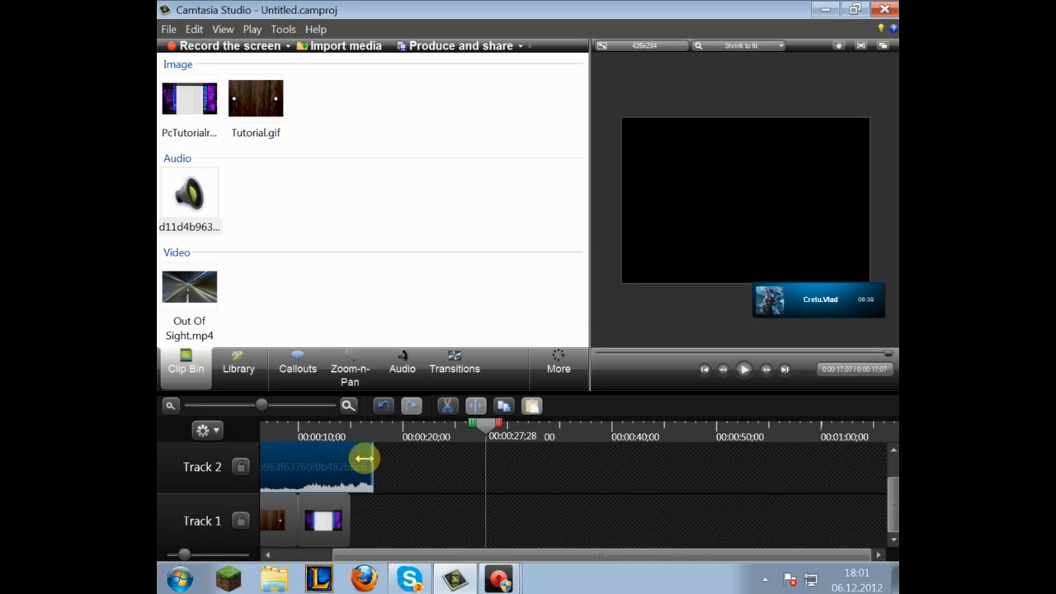
left_click_drag(373, 464, 398, 461)
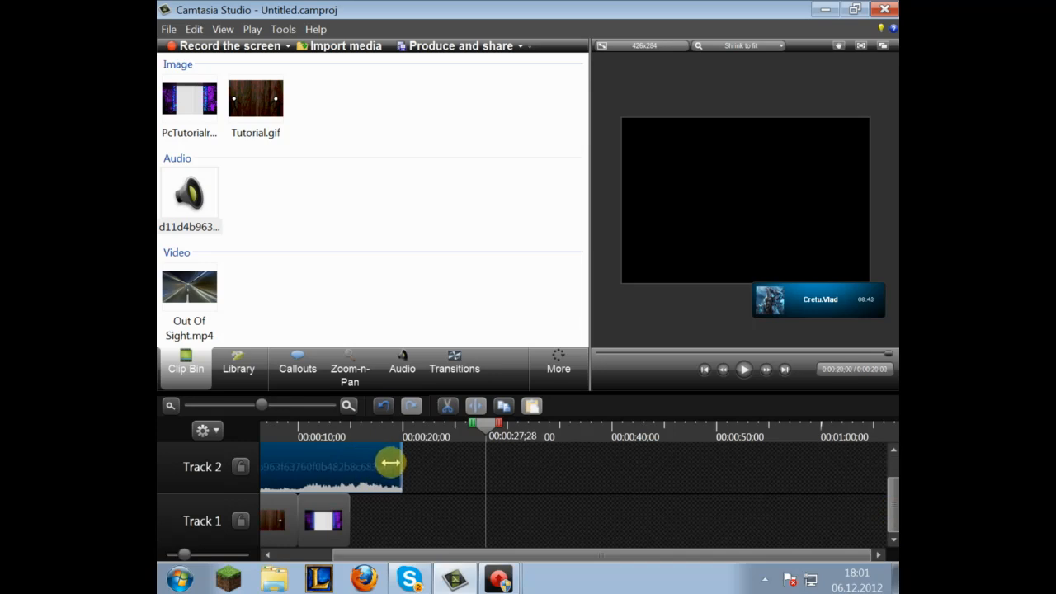
Browse the Library themes and preview the animated titles of Main Event and Multiple Exits
left_click(239, 368)
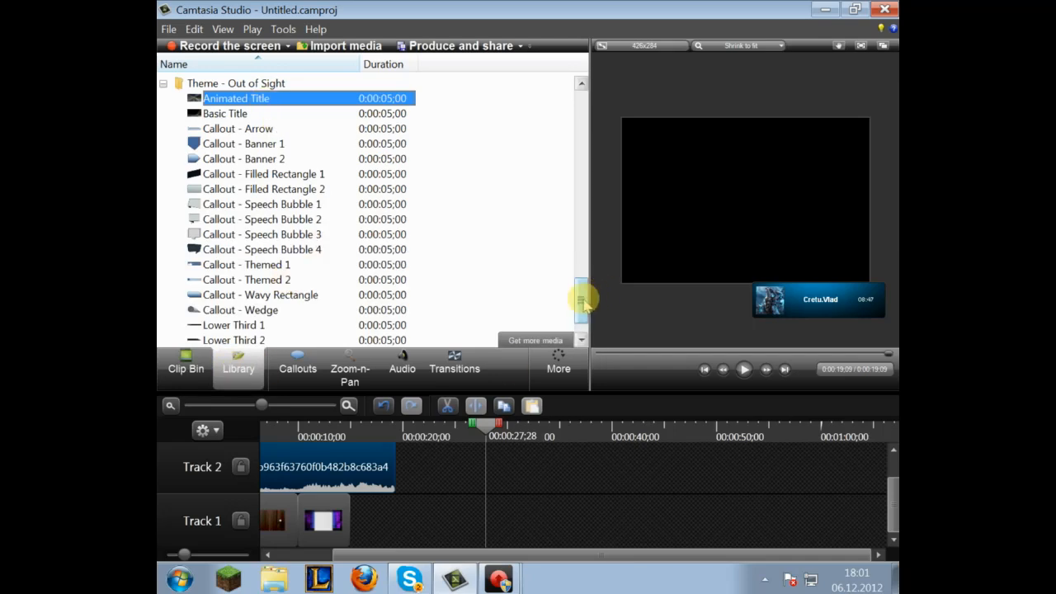
scroll(584, 297, "up", 1)
scroll(584, 293, "up", 3)
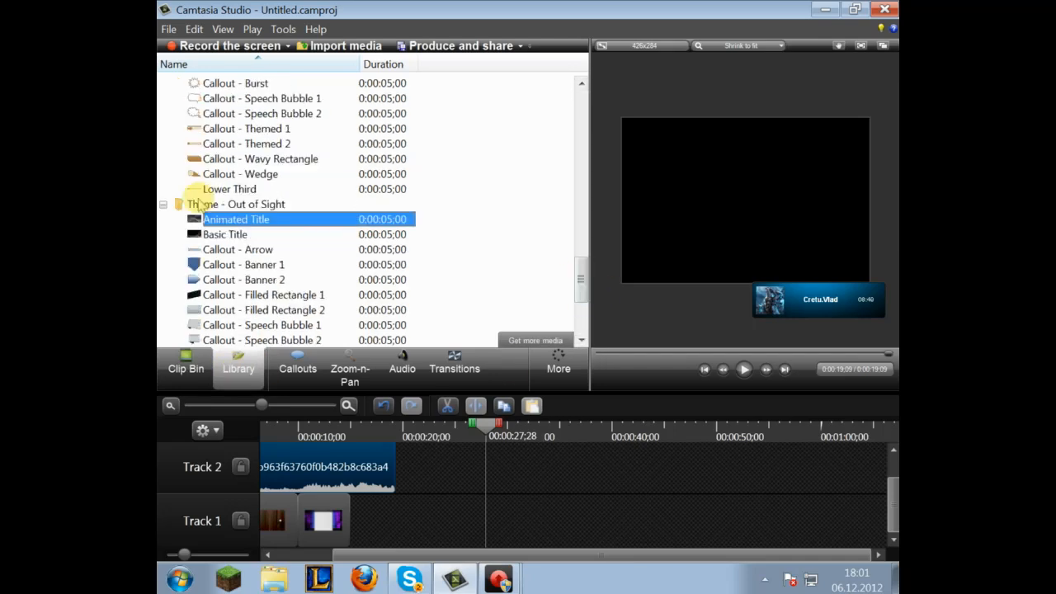
left_click(216, 189)
left_click_drag(577, 275, 574, 203)
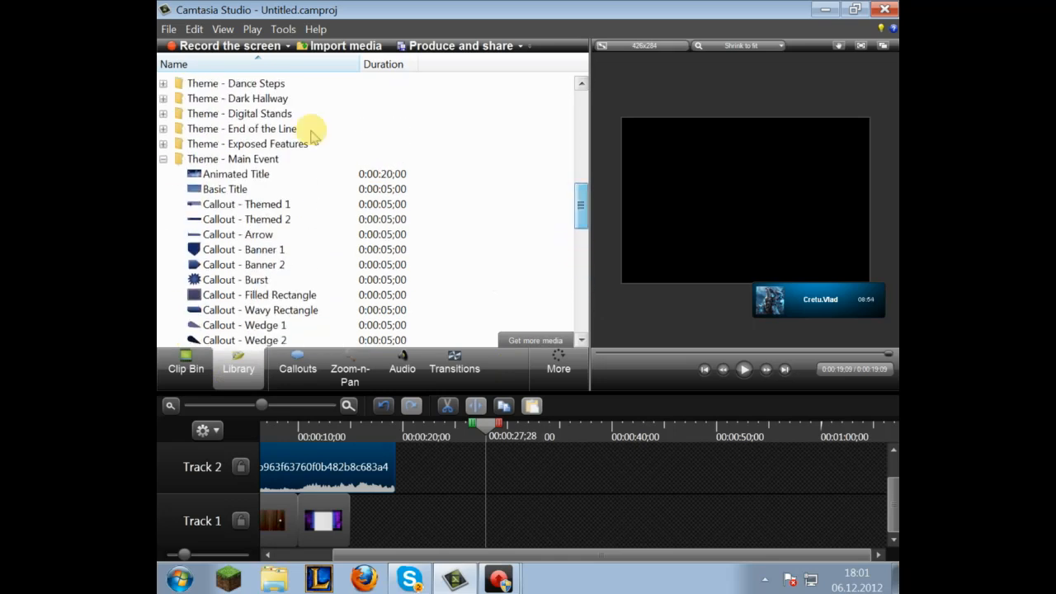
left_click(198, 175)
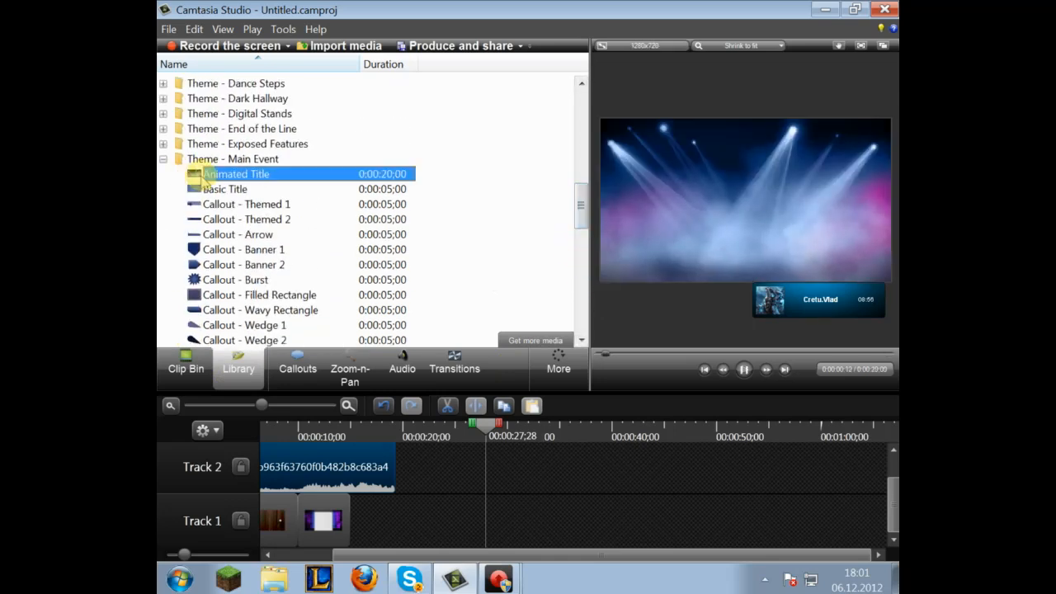
left_click(225, 161)
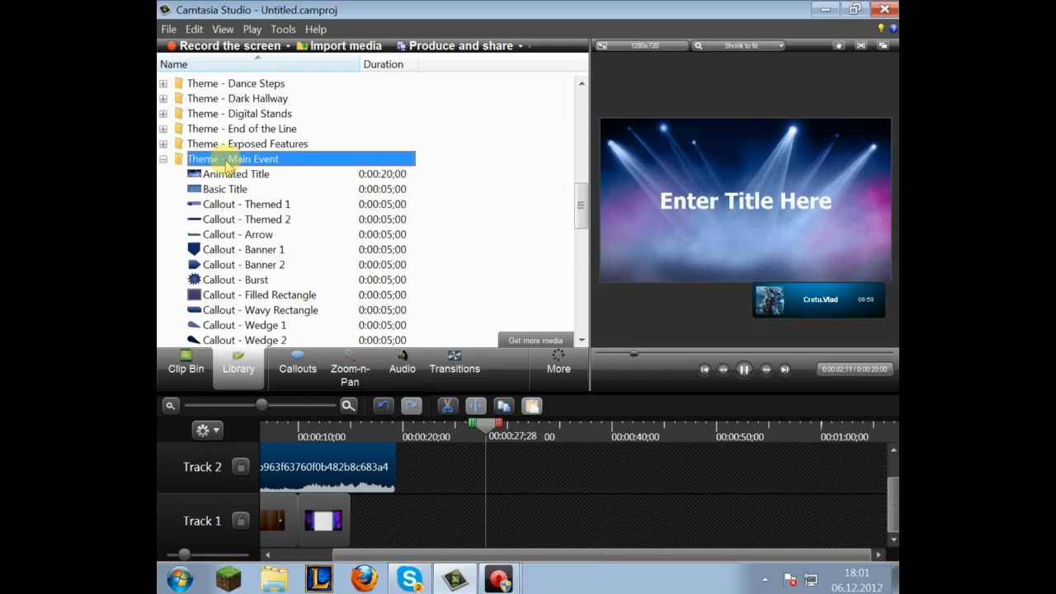
double_click(226, 160)
left_click(260, 189)
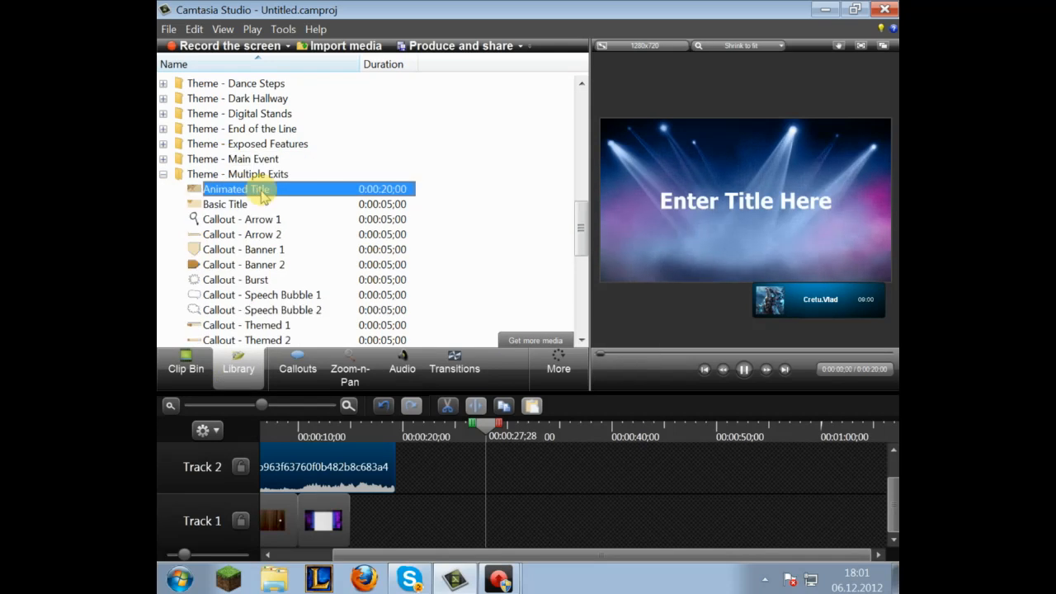
left_click(261, 174)
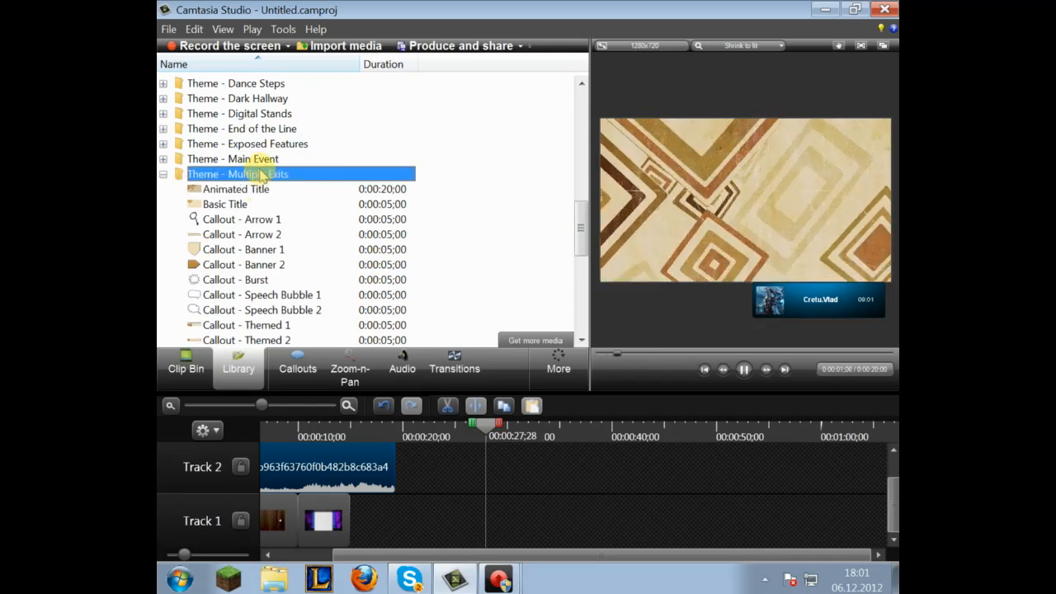
double_click(261, 160)
left_click(257, 130)
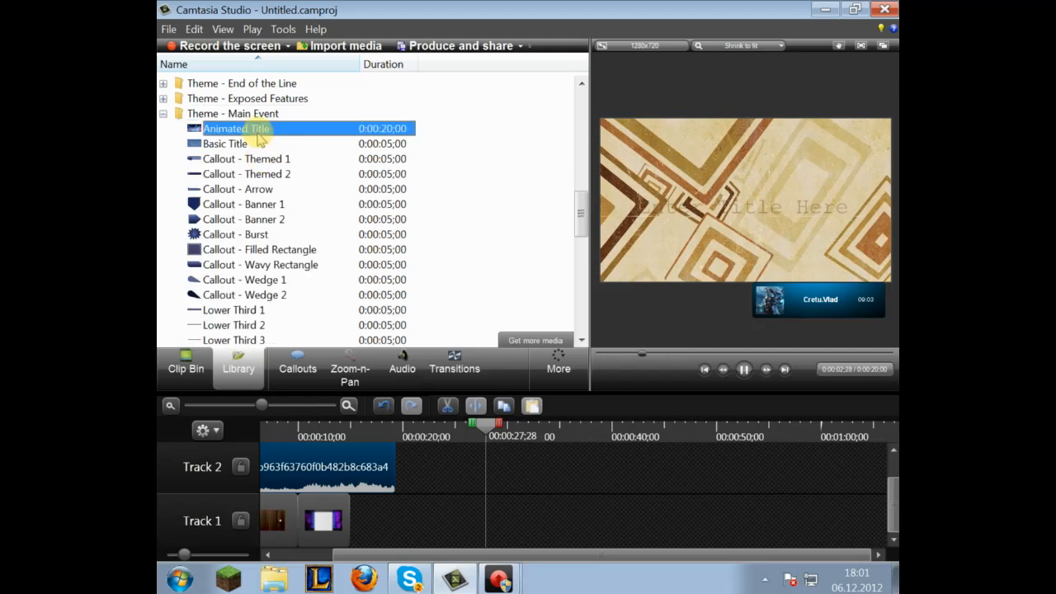
Place the Animated Title from the End of the Line theme on Track 1 directly after the PcTutorialrov3 image
double_click(278, 85)
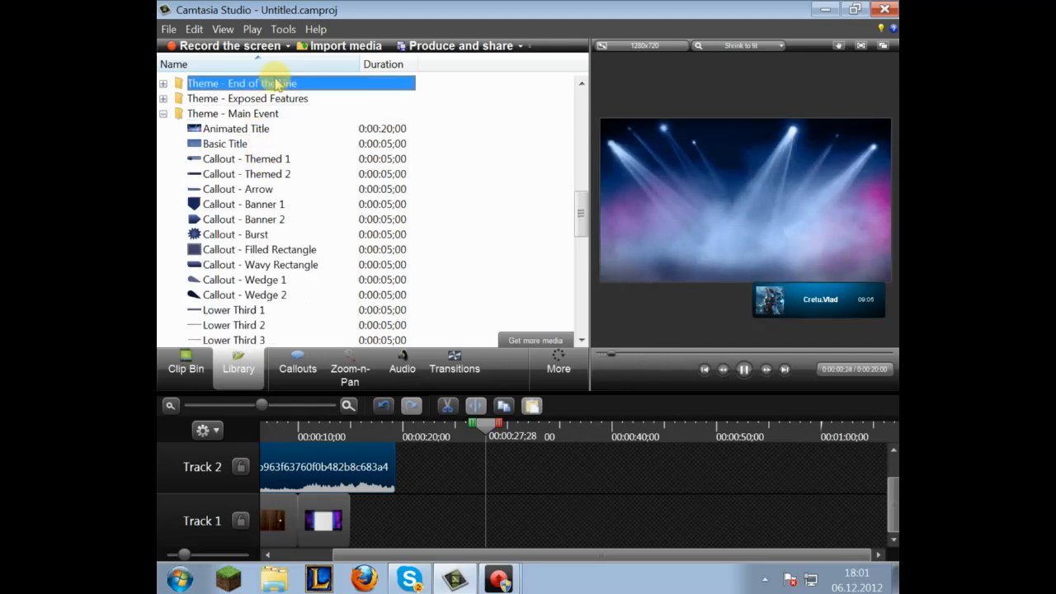
left_click(268, 101)
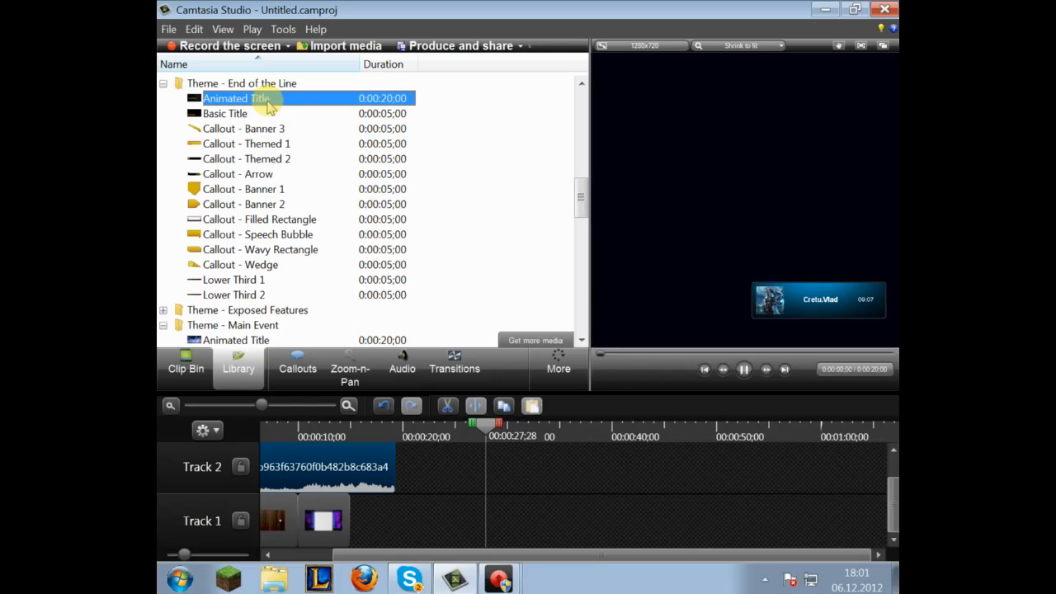
left_click_drag(386, 548, 459, 445)
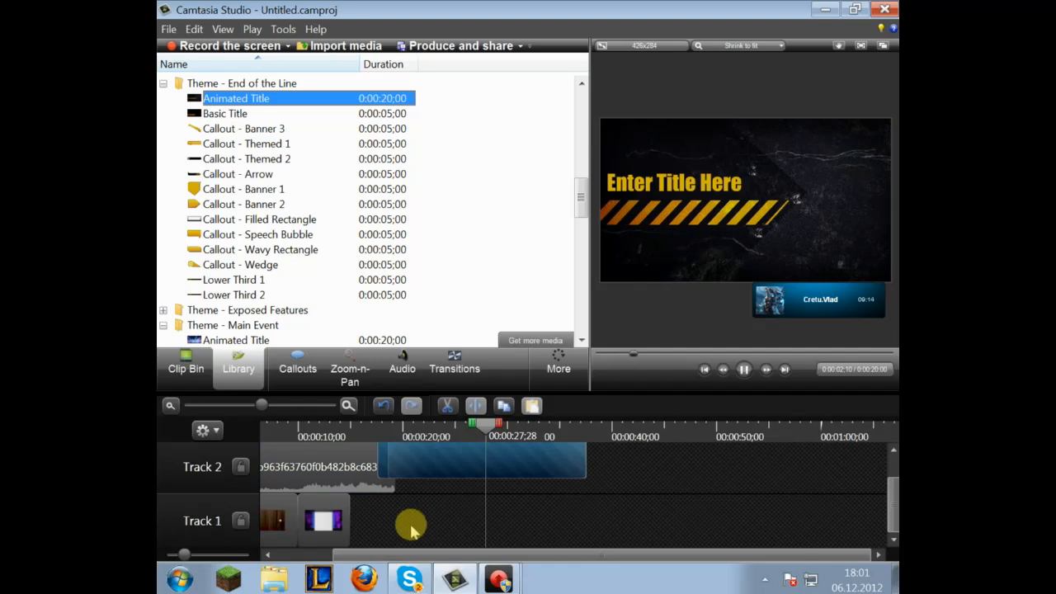
left_click_drag(412, 521, 487, 488)
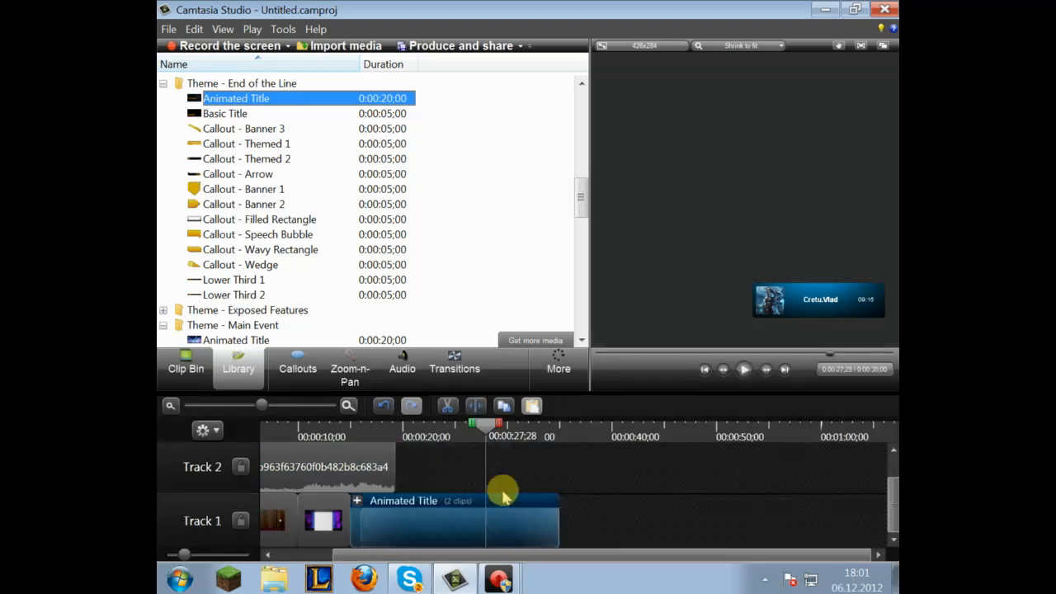
Trim the new Animated Title to end at 0:00:27;28 and extend the Track 2 audio to the same point
left_click_drag(540, 514, 506, 520)
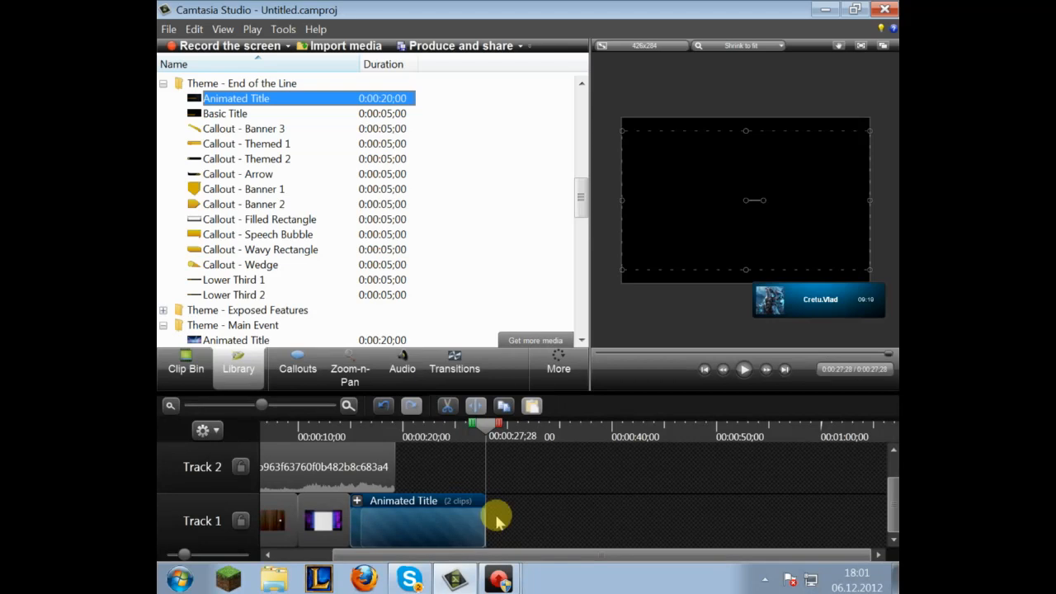
left_click_drag(390, 460, 451, 460)
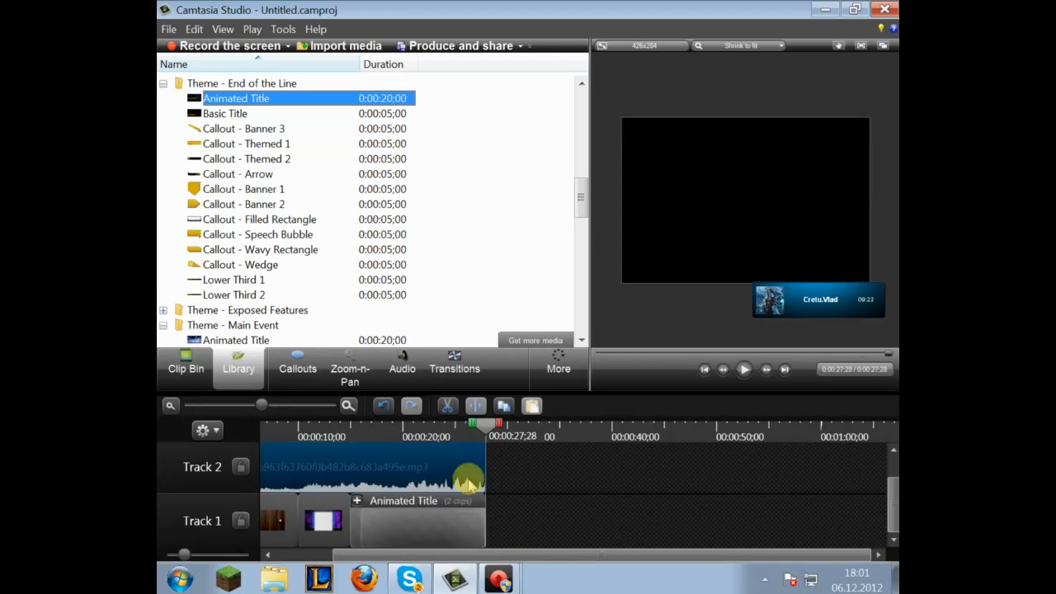
left_click(429, 526)
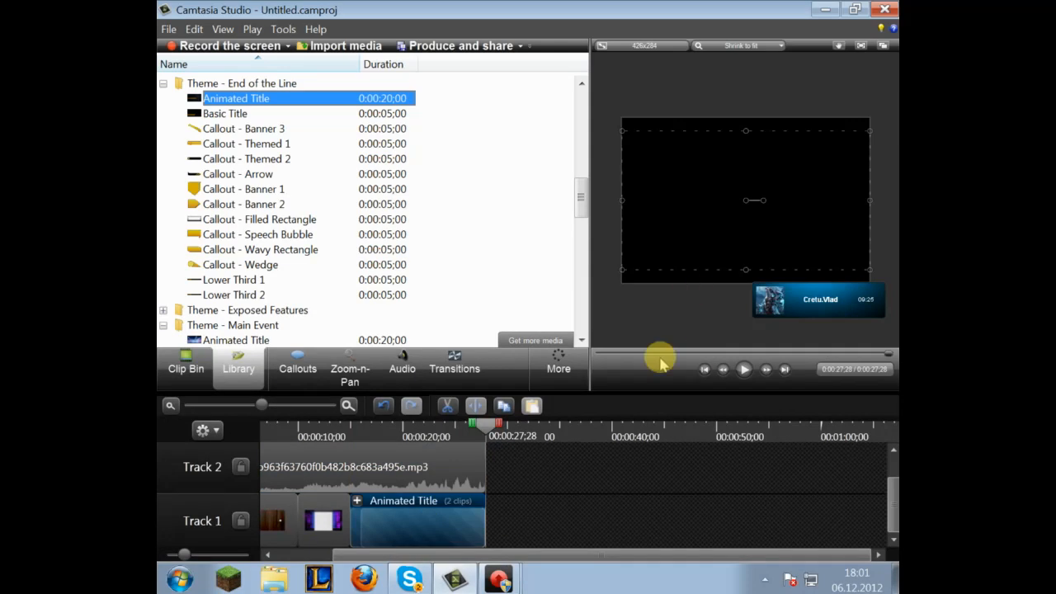
Play back the End of the Line Animated Title from its start at about 0:00:15, stopping once the title text is in view
left_click(744, 369)
left_click_drag(448, 436, 418, 435)
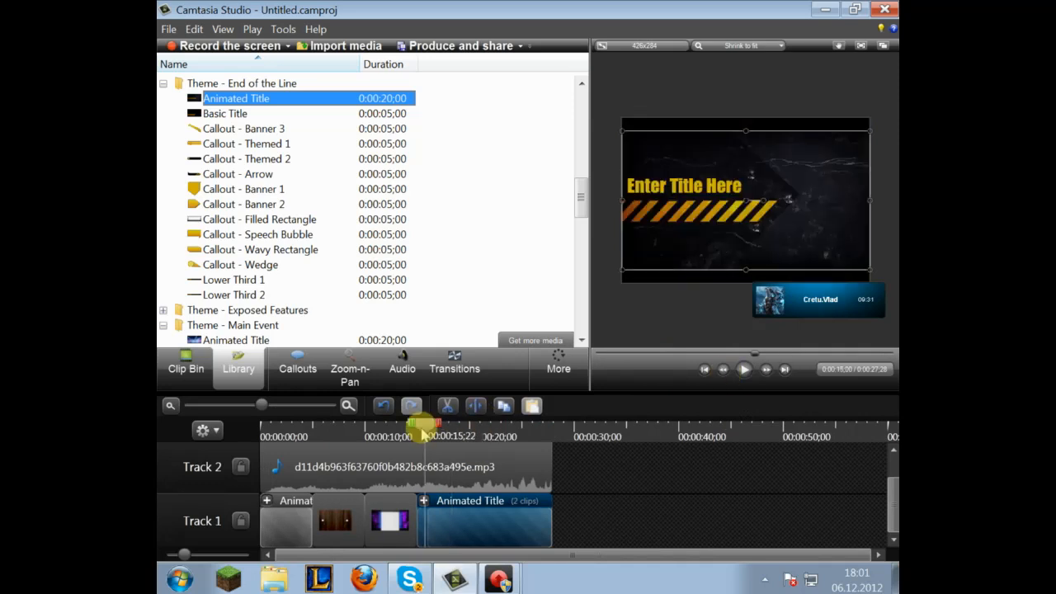
left_click(739, 373)
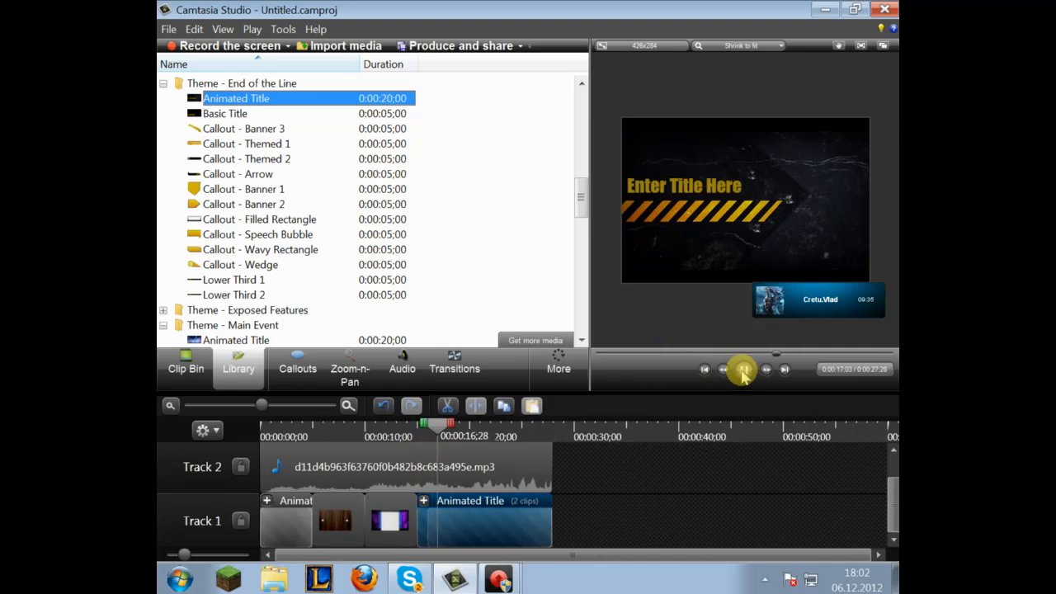
left_click(743, 369)
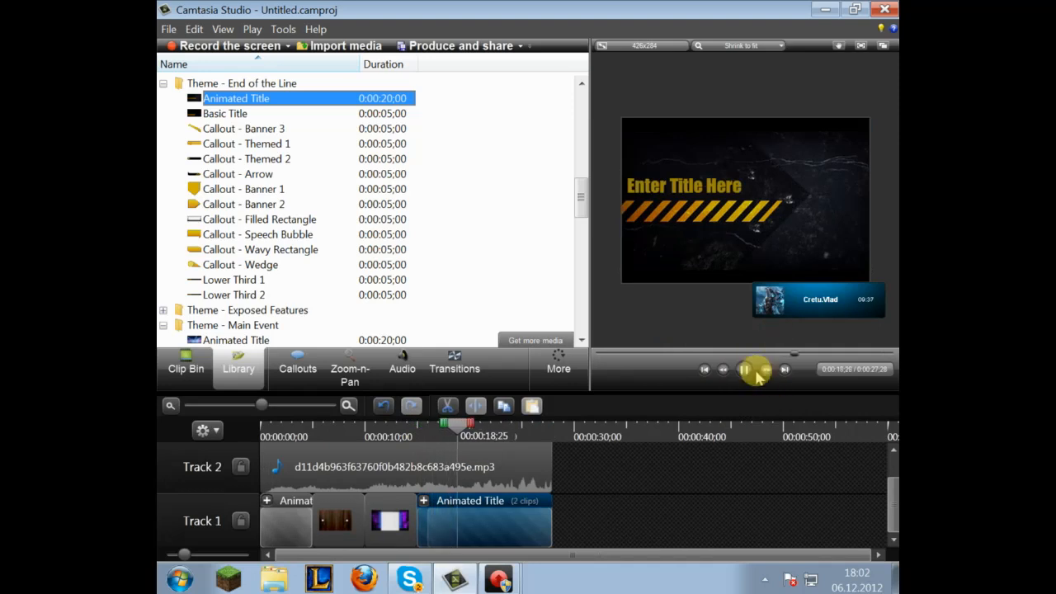
Replace the End of the Line title's placeholder text with "The End !" and play back the edited title
double_click(660, 190)
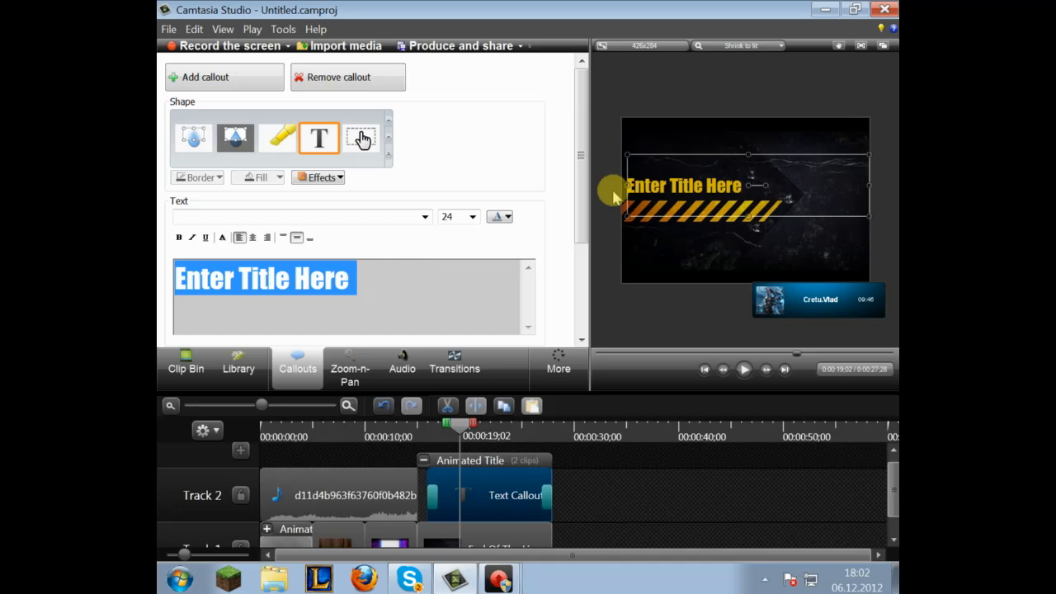
type("The End !")
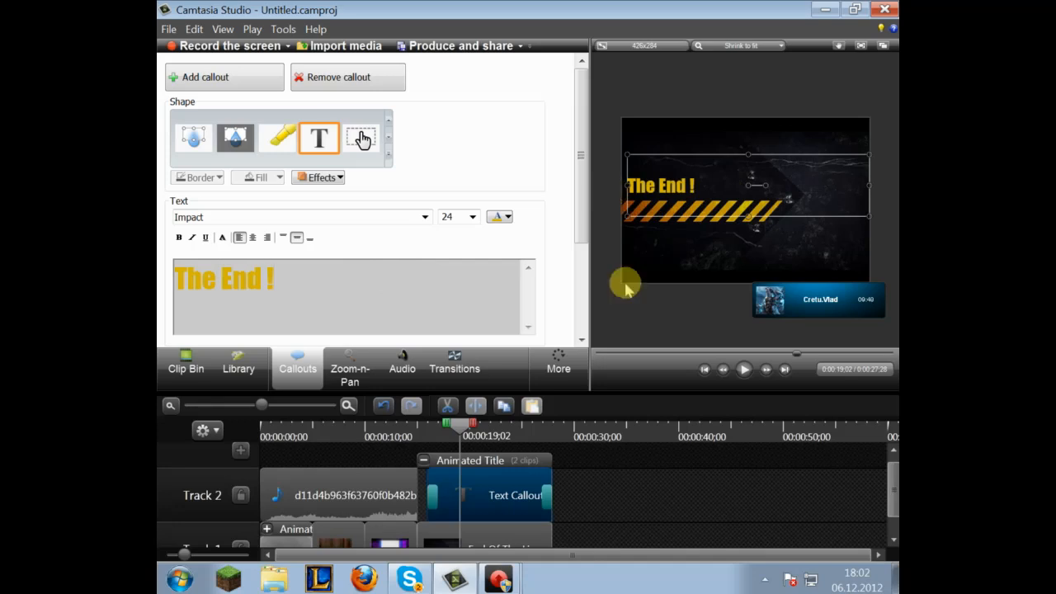
left_click(668, 292)
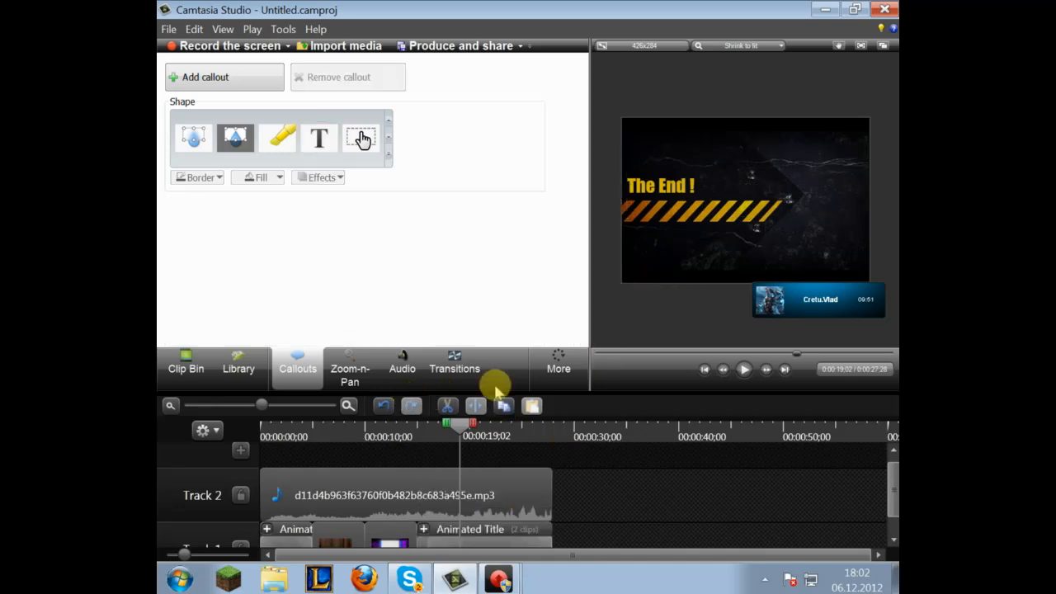
left_click(742, 371)
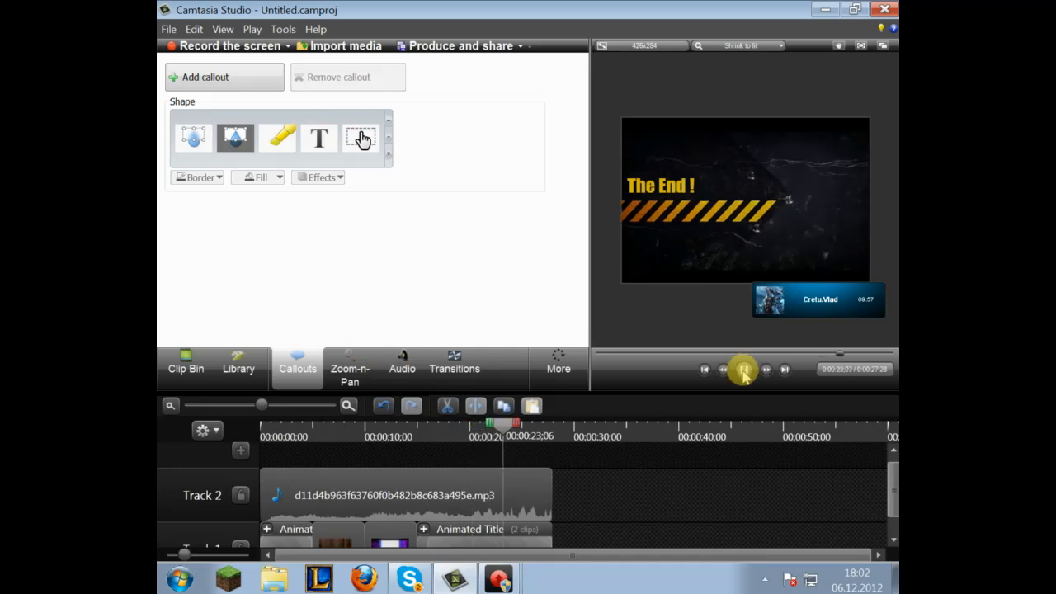
left_click(743, 371)
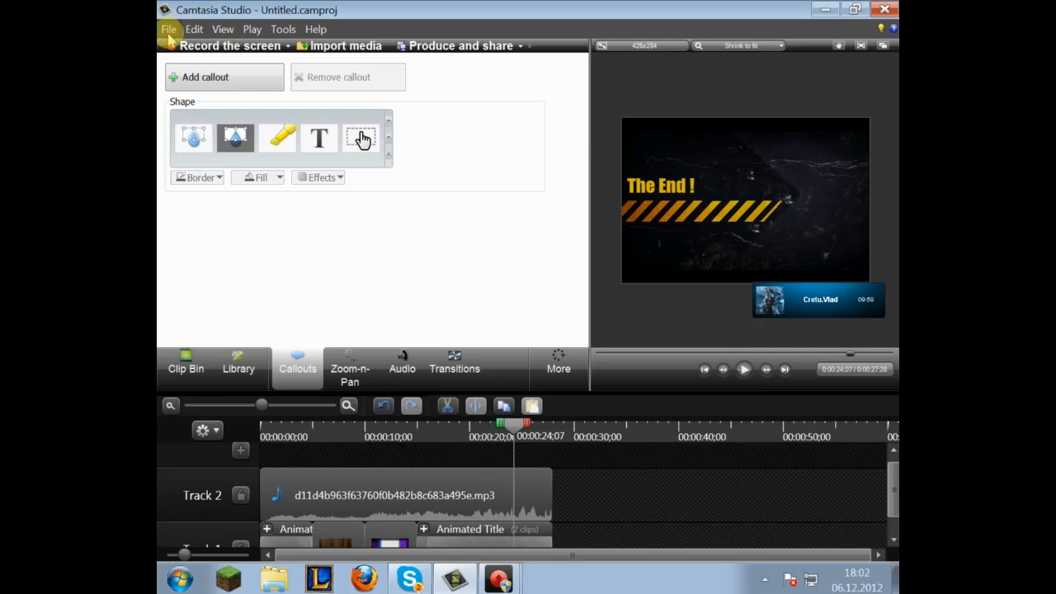
Examine the image file types offered for exporting the current video frame, and close the export without saving
left_click(168, 30)
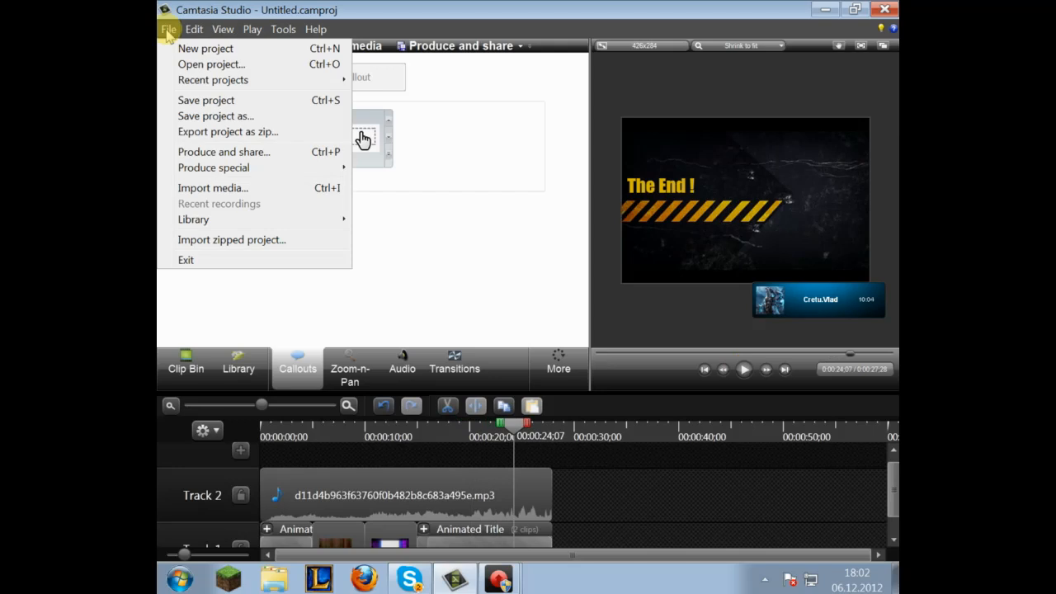
left_click(168, 30)
left_click(168, 30)
left_click(169, 30)
left_click(169, 30)
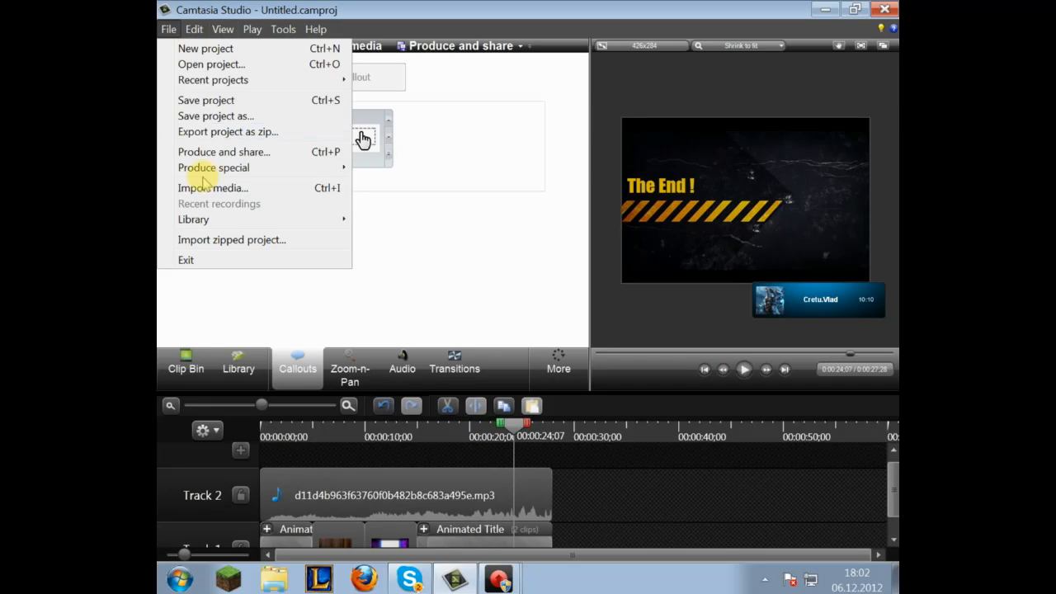
mouse_move(213, 173)
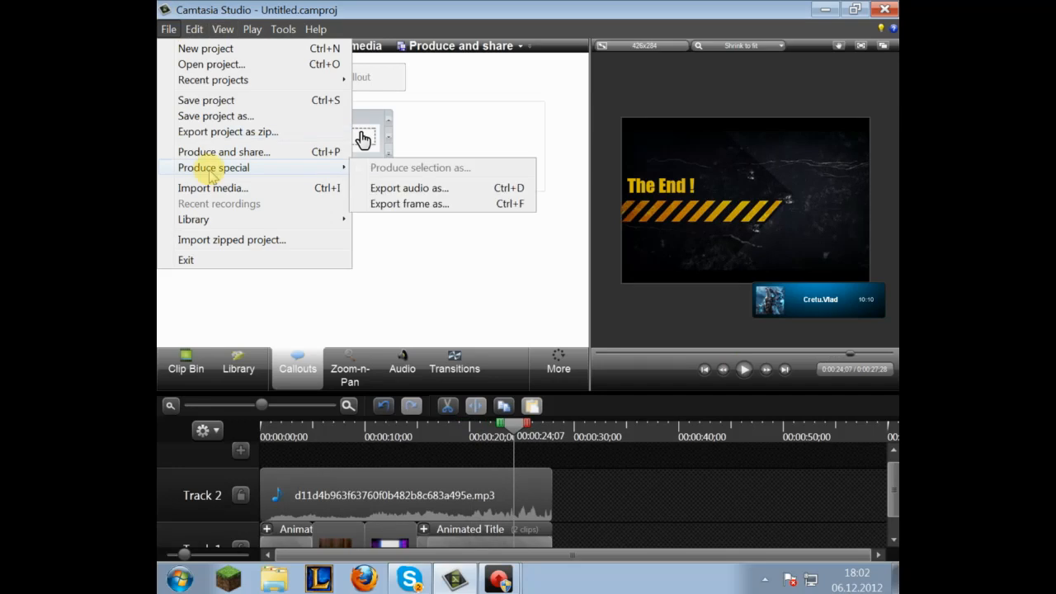
left_click(423, 206)
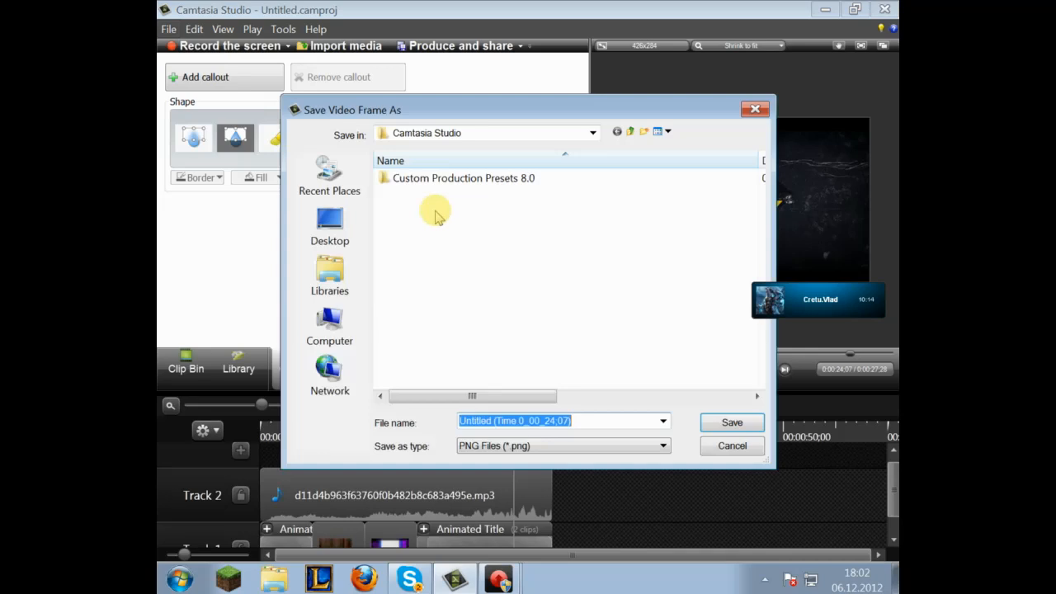
left_click(561, 447)
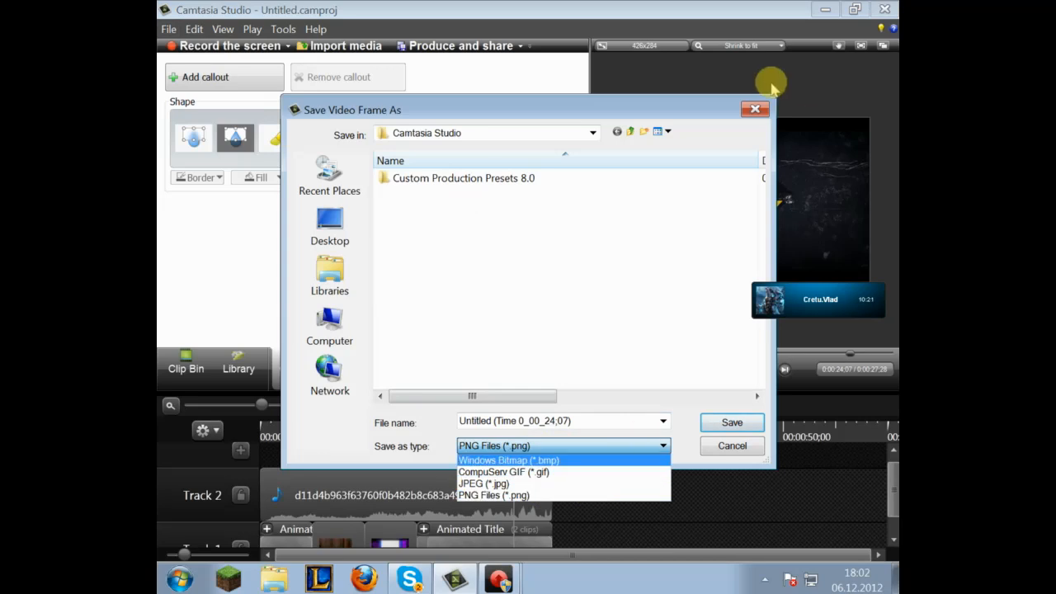
left_click(758, 116)
left_click(755, 110)
Review the video production presets, including the details of MP4 only (up to 720p), and leave the wizard without producing
left_click(168, 29)
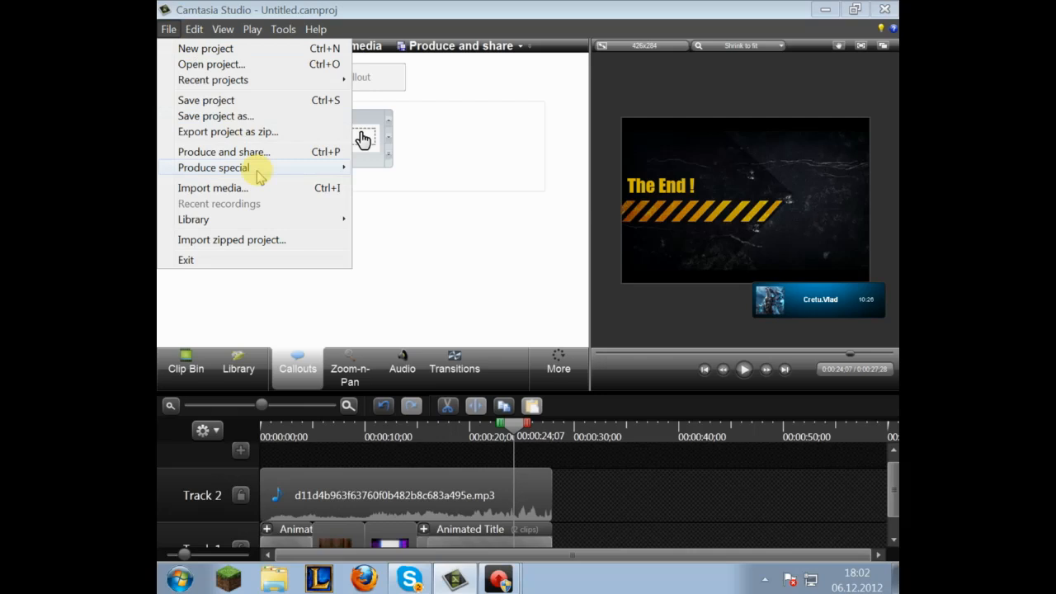
mouse_move(261, 180)
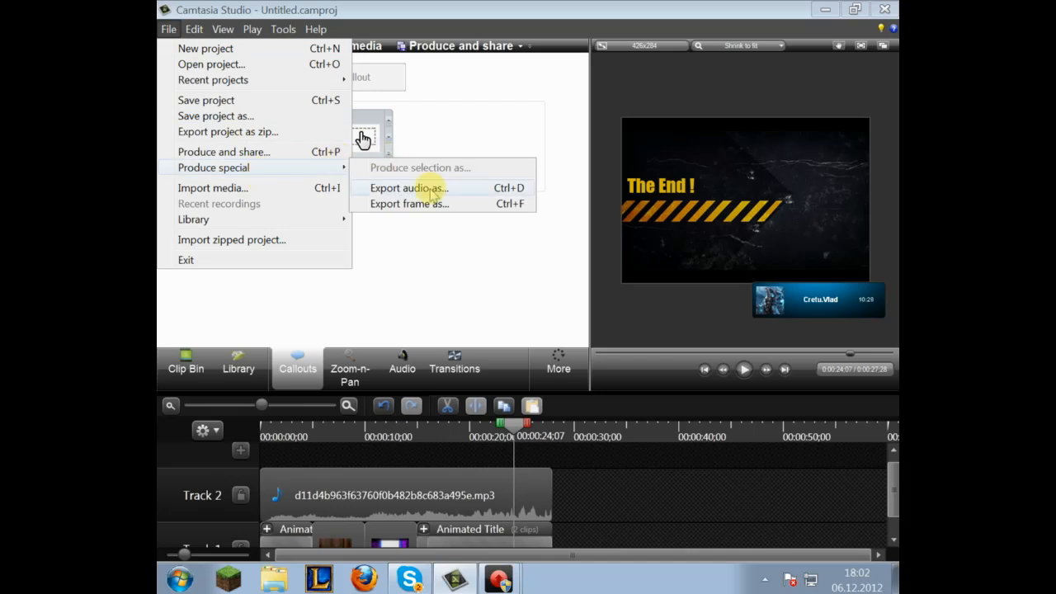
left_click(291, 156)
left_click(600, 140)
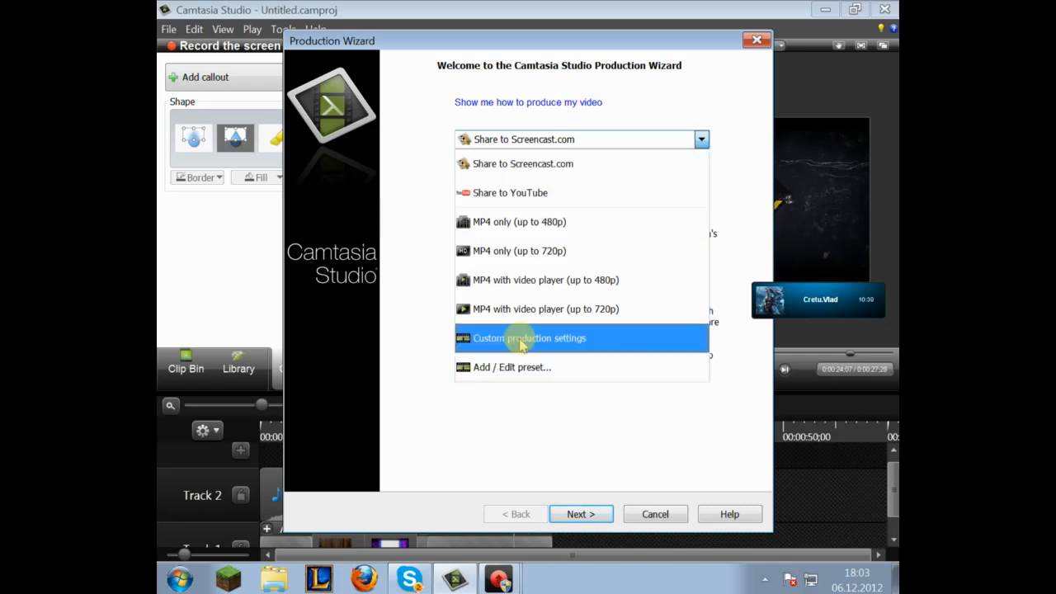
left_click(569, 251)
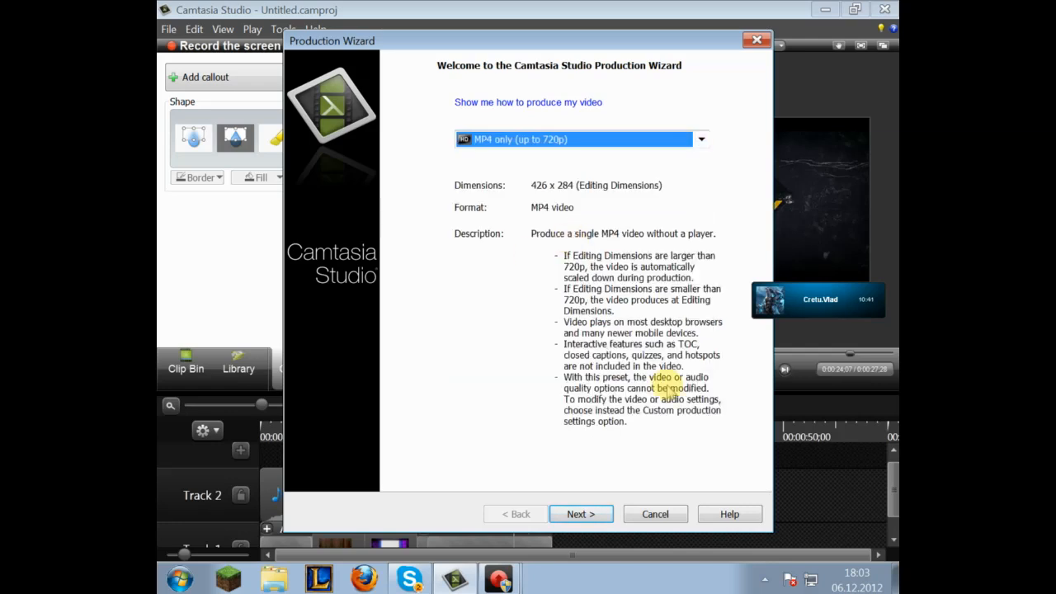
left_click(756, 39)
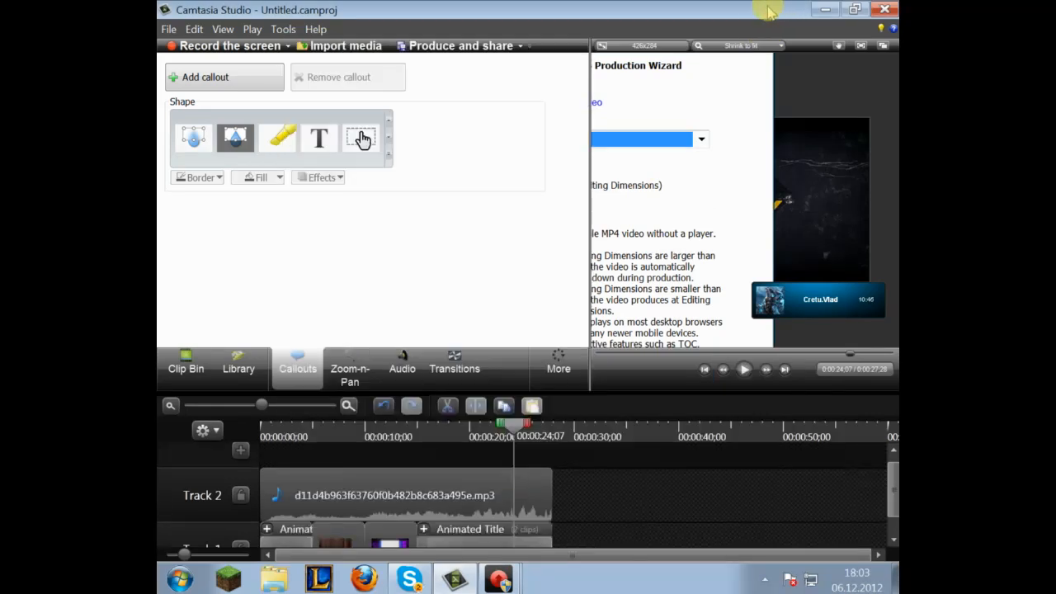
left_click(821, 10)
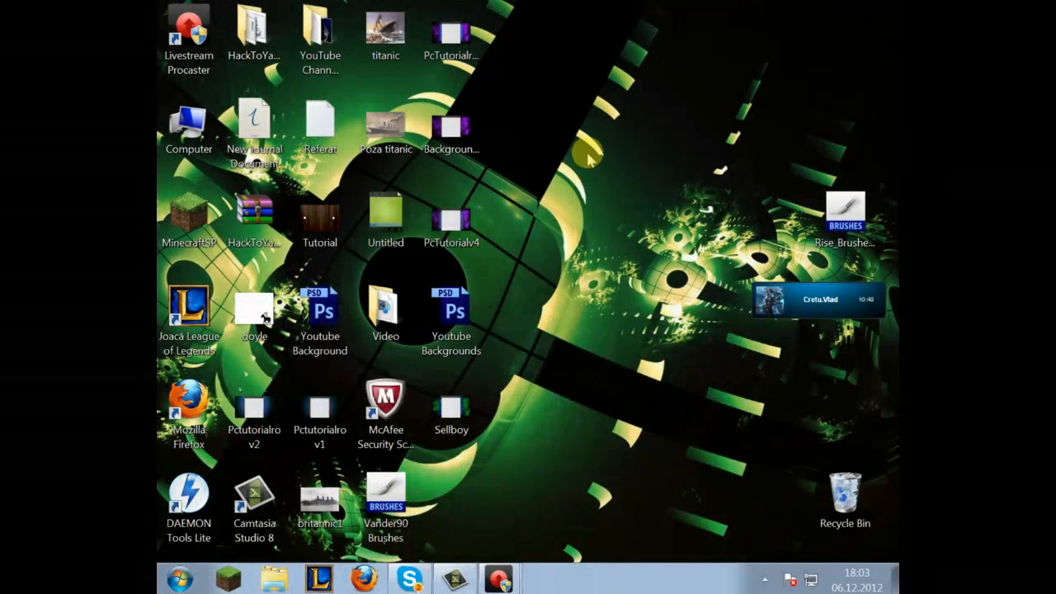